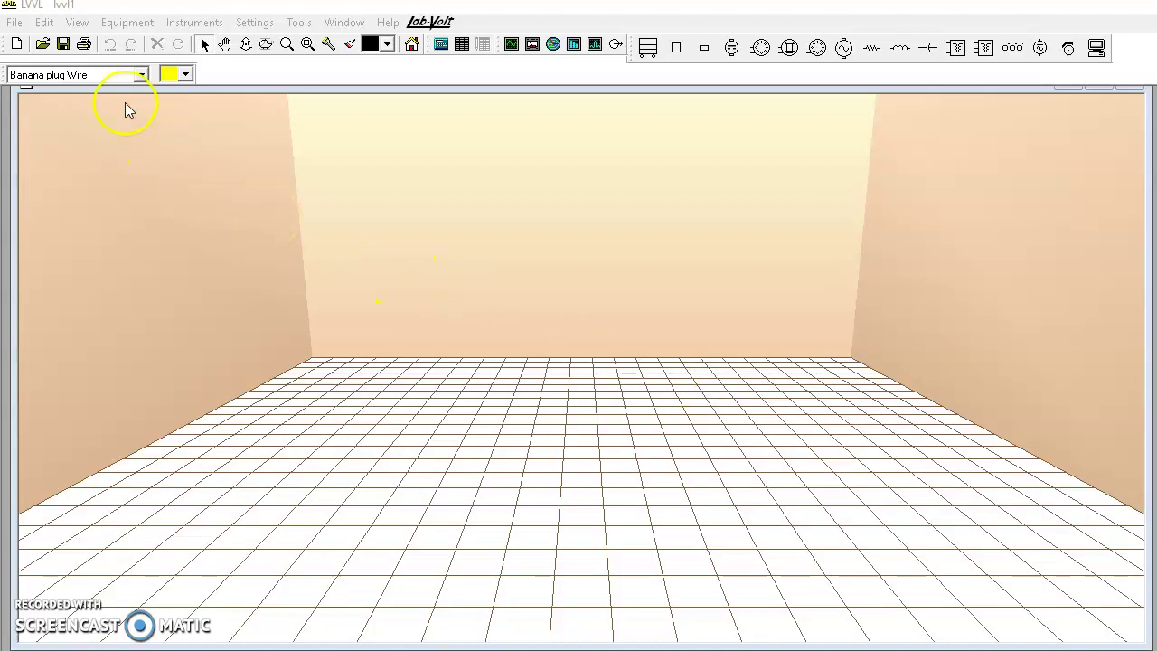
# Add an 8110 Mobile Workstation from the Electromechanical equipment and drag it to the room centre.
pyautogui.click(125, 23)
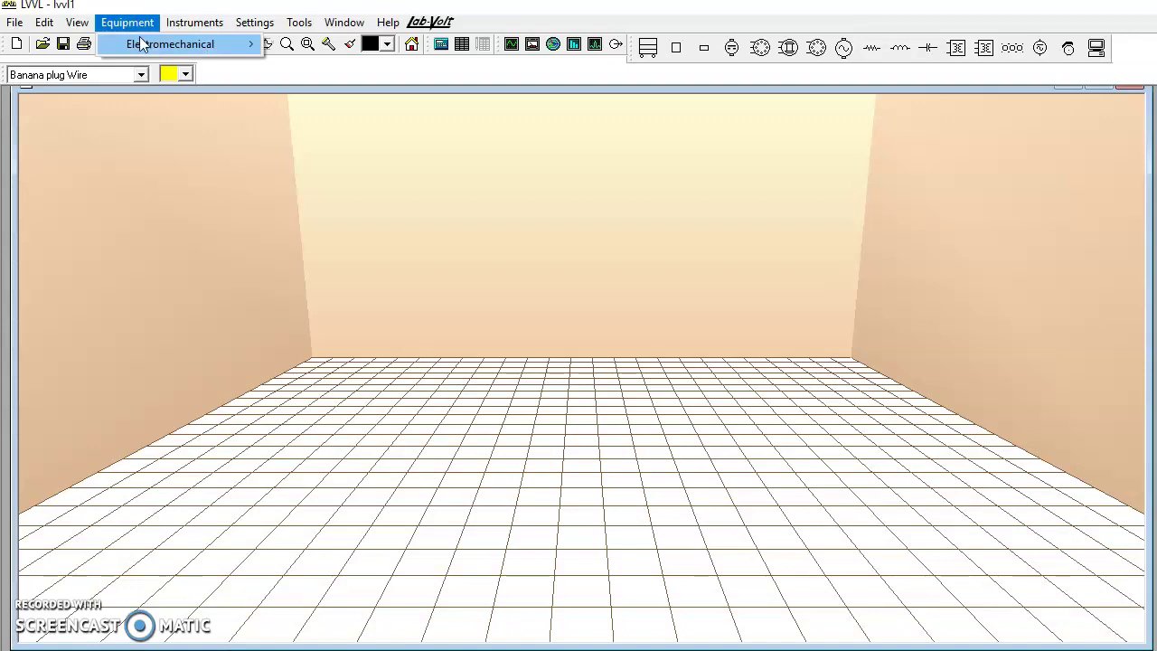
pyautogui.moveTo(169, 44)
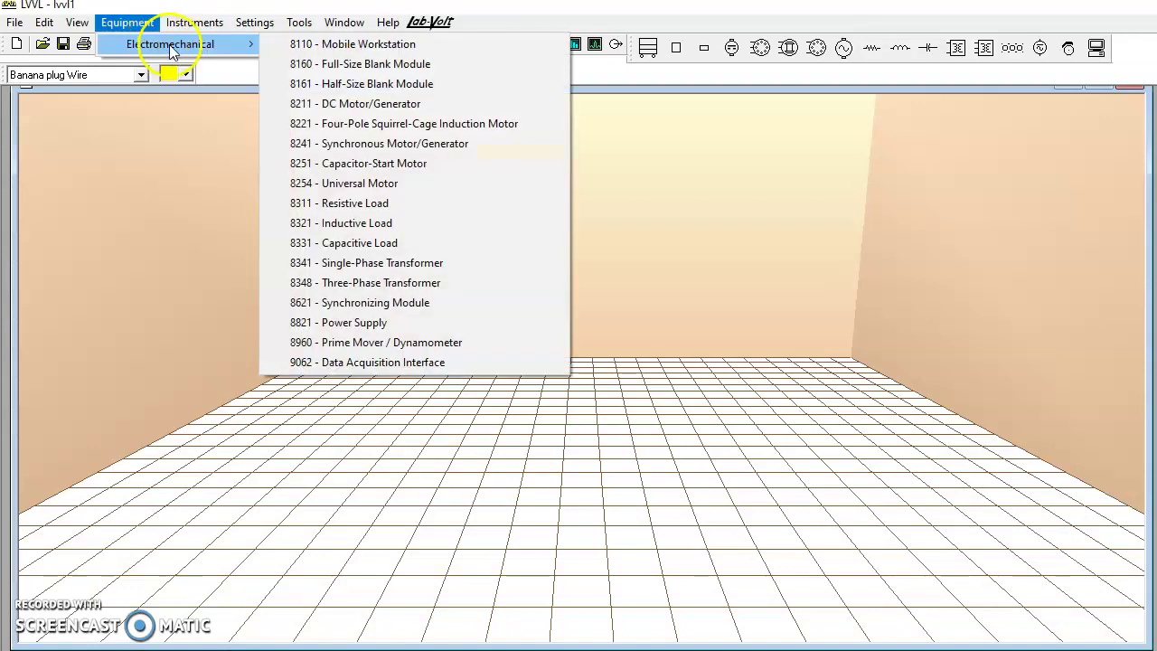
pyautogui.click(344, 47)
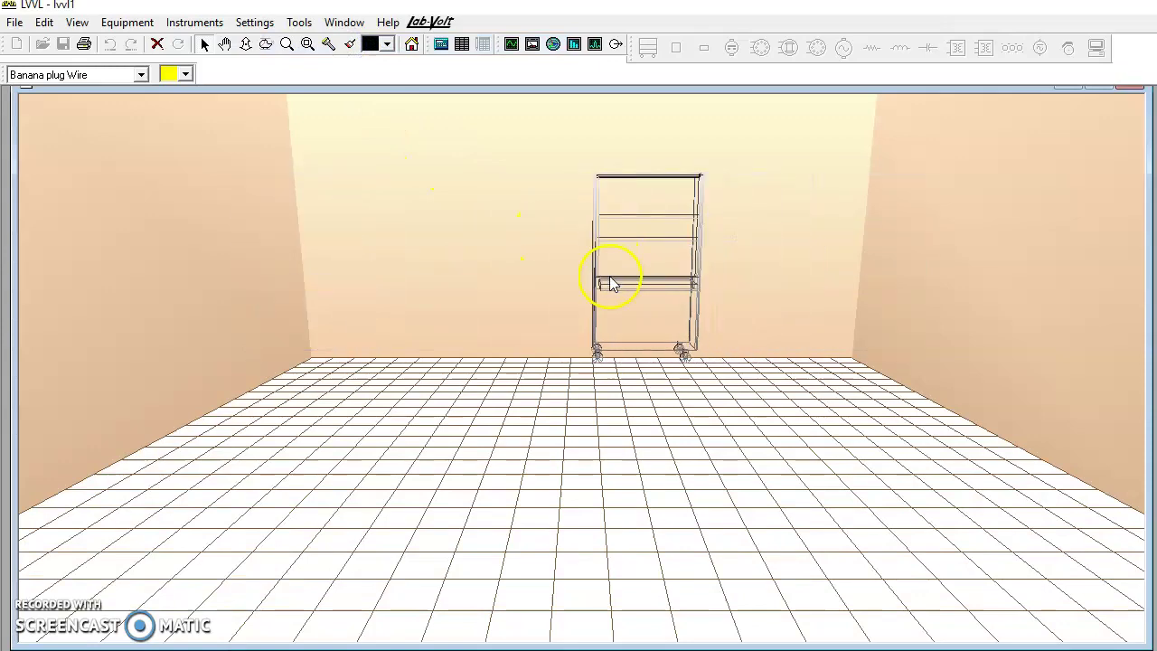
pyautogui.click(604, 391)
pyautogui.moveTo(604, 390); pyautogui.dragTo(594, 604)
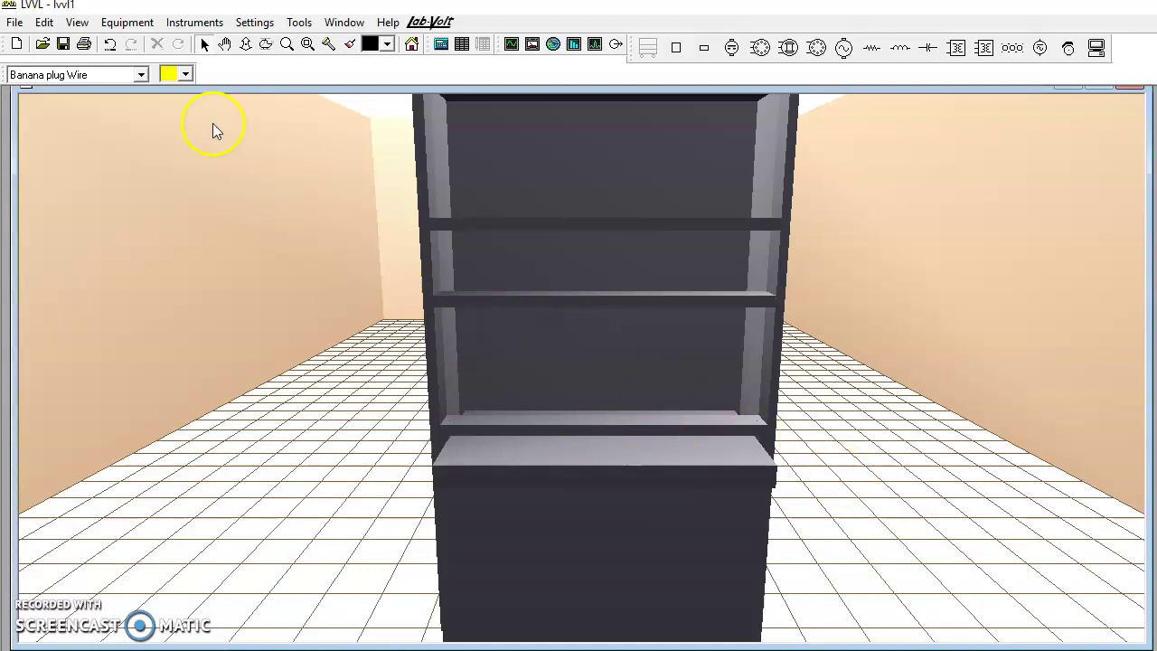
# Mount the 8821 Power Supply on the workstation.
pyautogui.click(129, 22)
pyautogui.moveTo(190, 43)
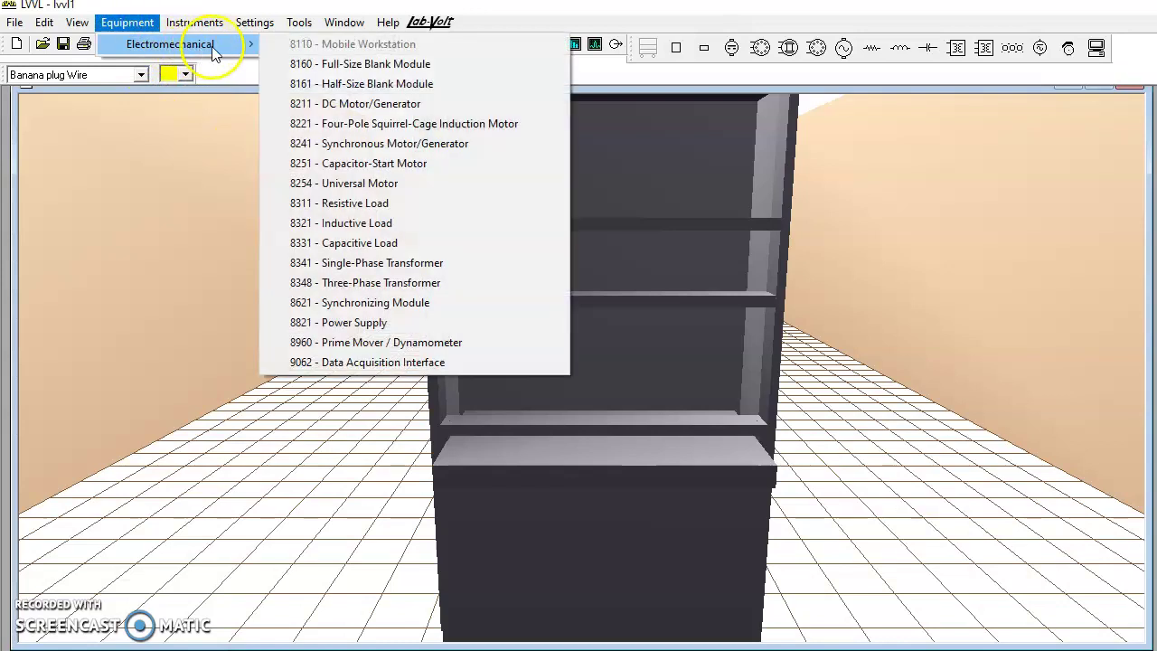
pyautogui.click(405, 322)
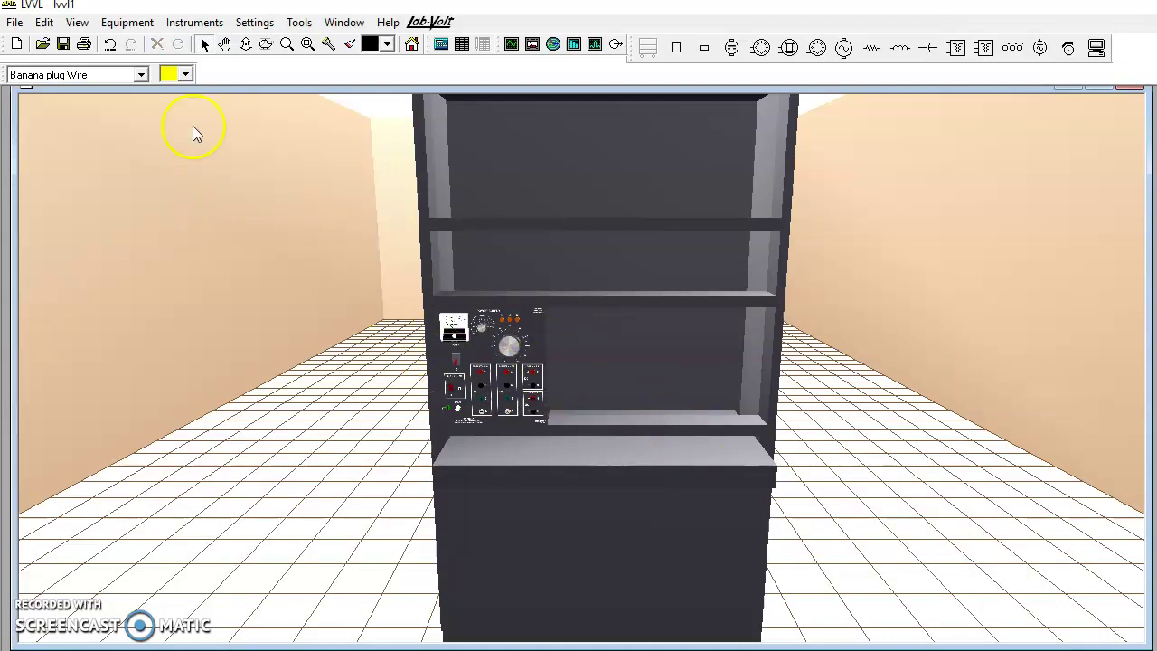
# Add the 9062 Data Acquisition Interface on the shelf beside the power supply.
pyautogui.click(127, 22)
pyautogui.moveTo(206, 47)
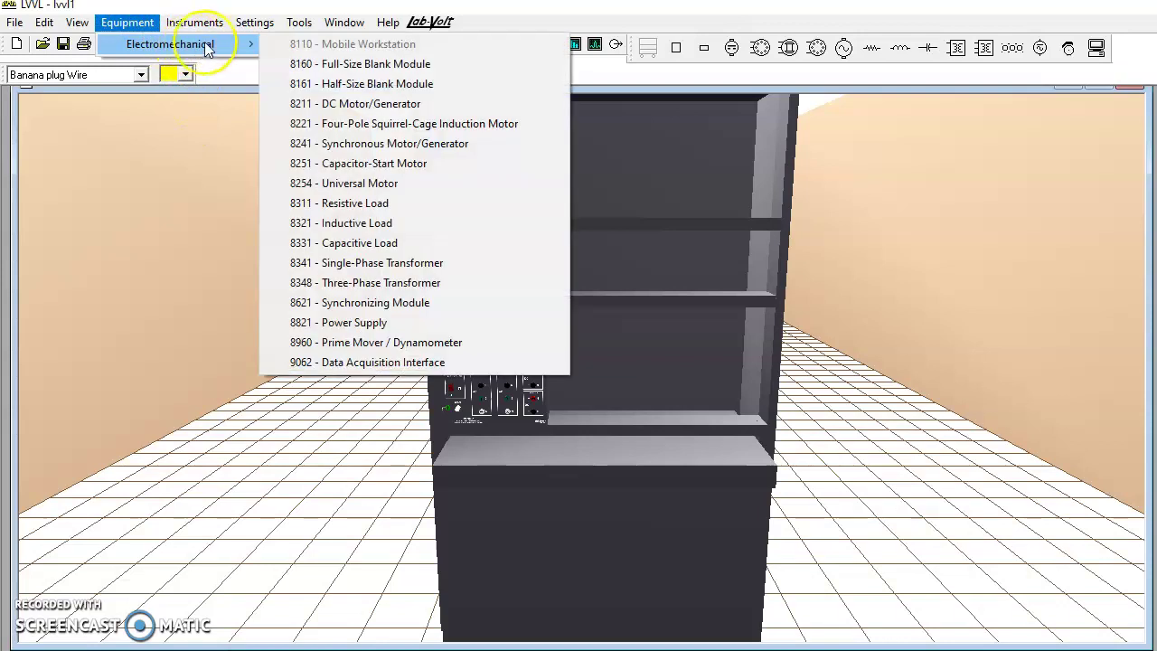
pyautogui.click(399, 362)
pyautogui.click(645, 382)
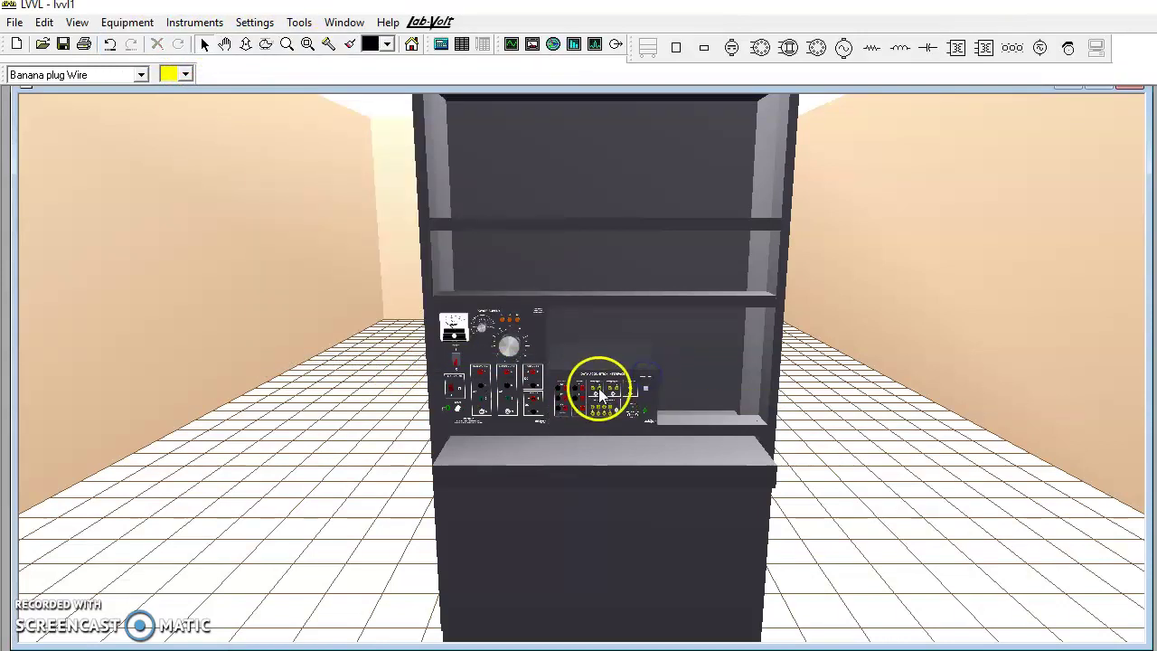
pyautogui.moveTo(601, 395); pyautogui.dragTo(618, 414)
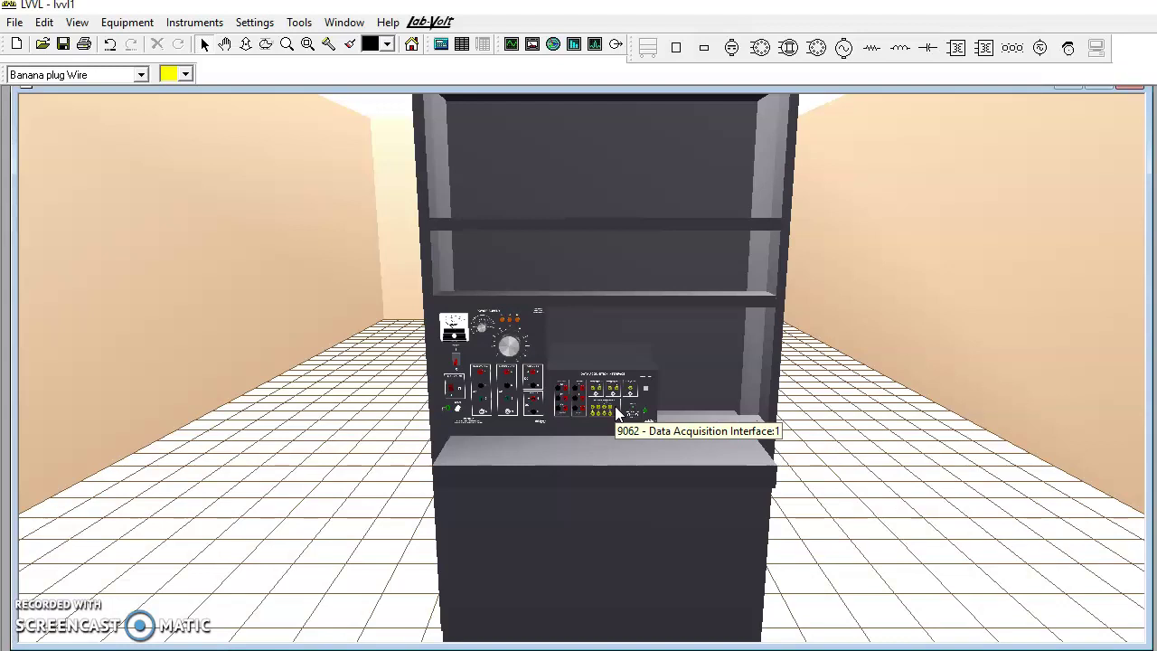
# Place the 8311 Resistive Load on the upper shelf above the power supply.
pyautogui.click(480, 377)
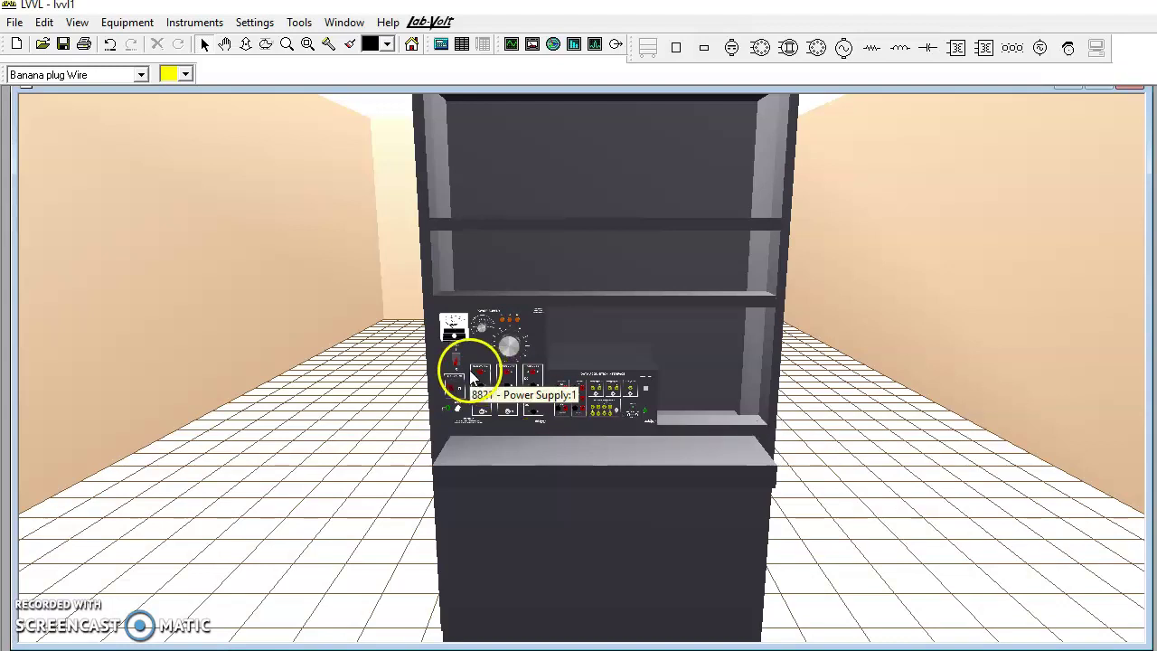
pyautogui.click(264, 116)
pyautogui.click(127, 21)
pyautogui.moveTo(208, 43)
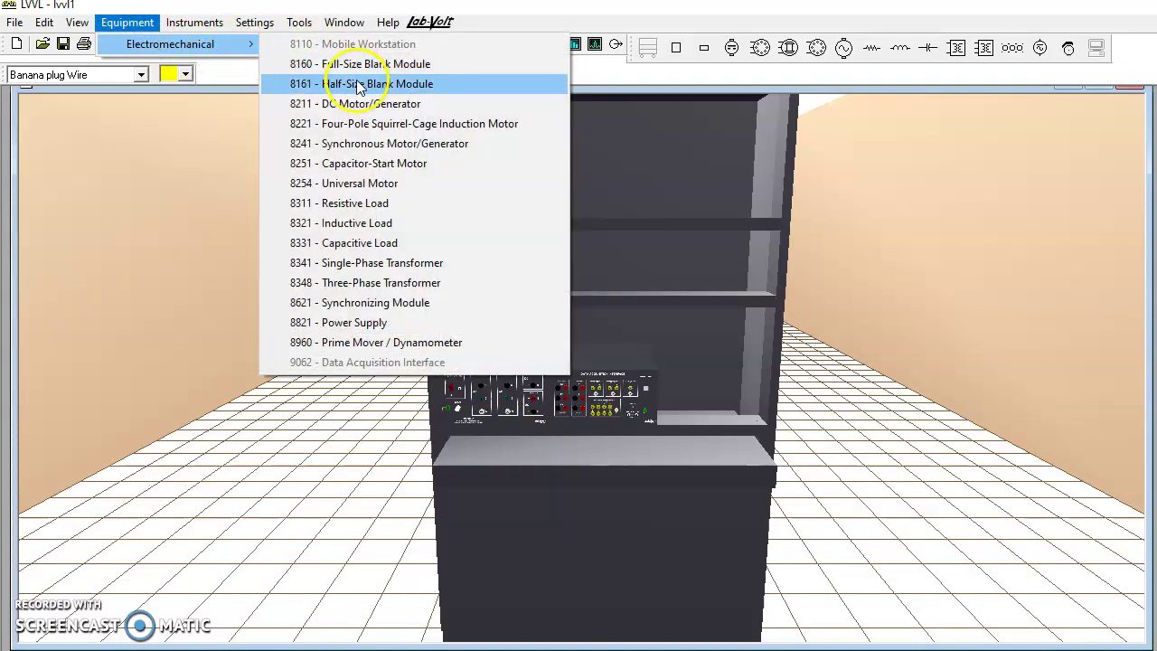
pyautogui.click(383, 203)
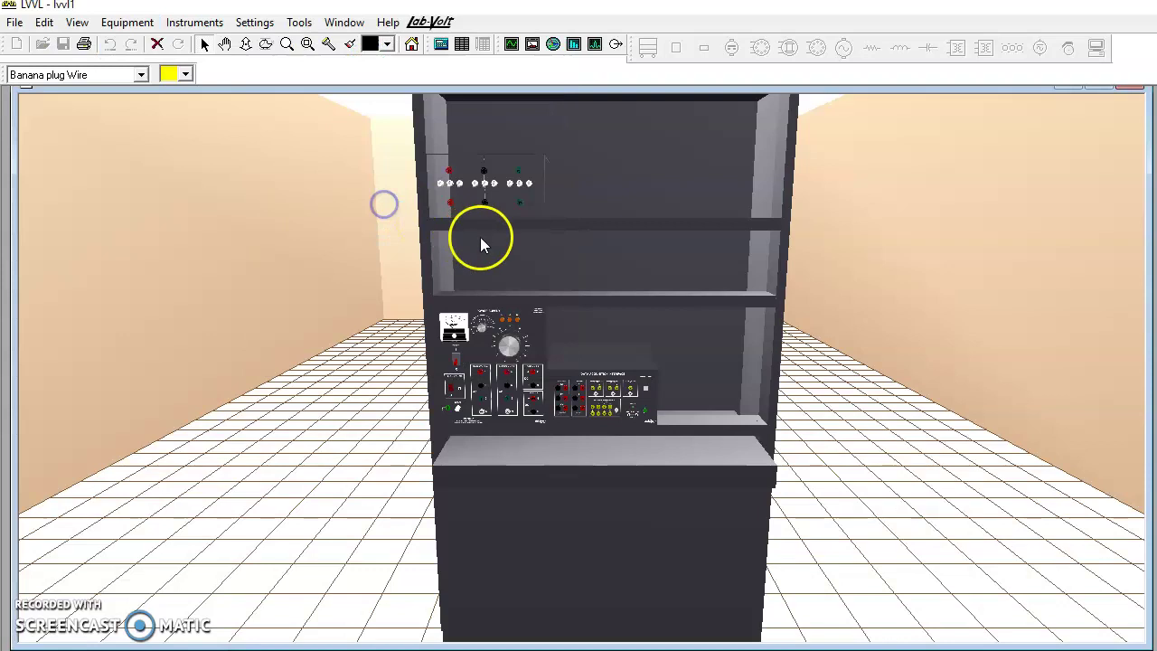
pyautogui.click(543, 259)
pyautogui.click(259, 460)
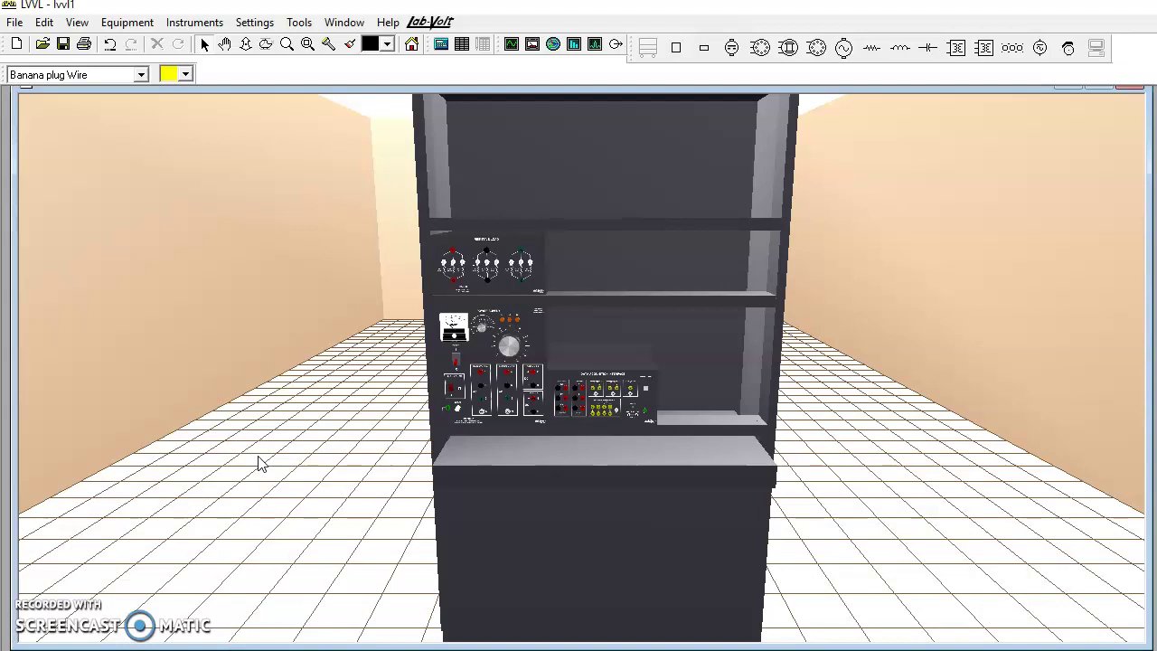
pyautogui.click(257, 461)
pyautogui.click(665, 290)
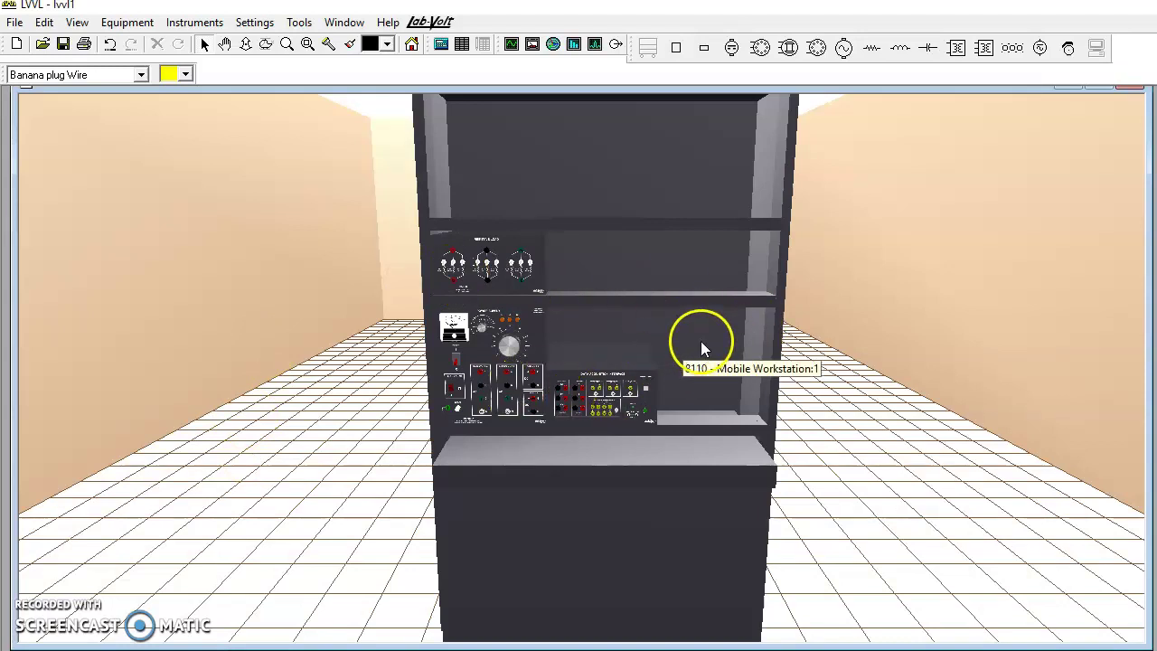
# Zoom in on the modules and select the 8821 Power Supply.
pyautogui.scroll(2, 701, 344)
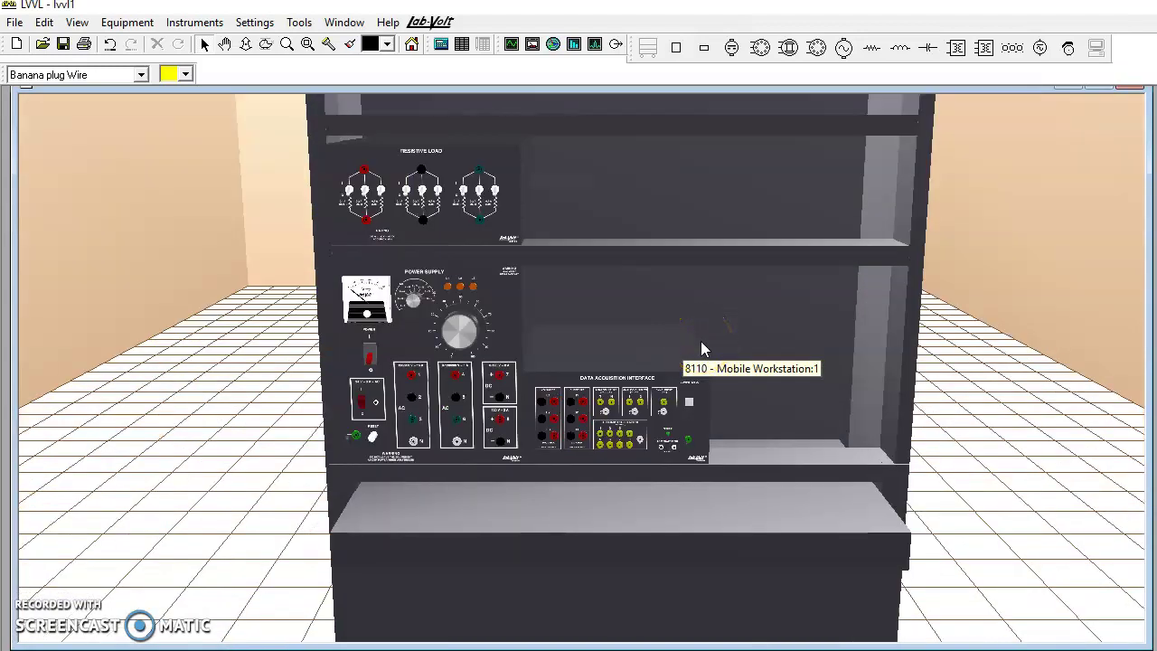
pyautogui.click(563, 302)
pyautogui.click(823, 472)
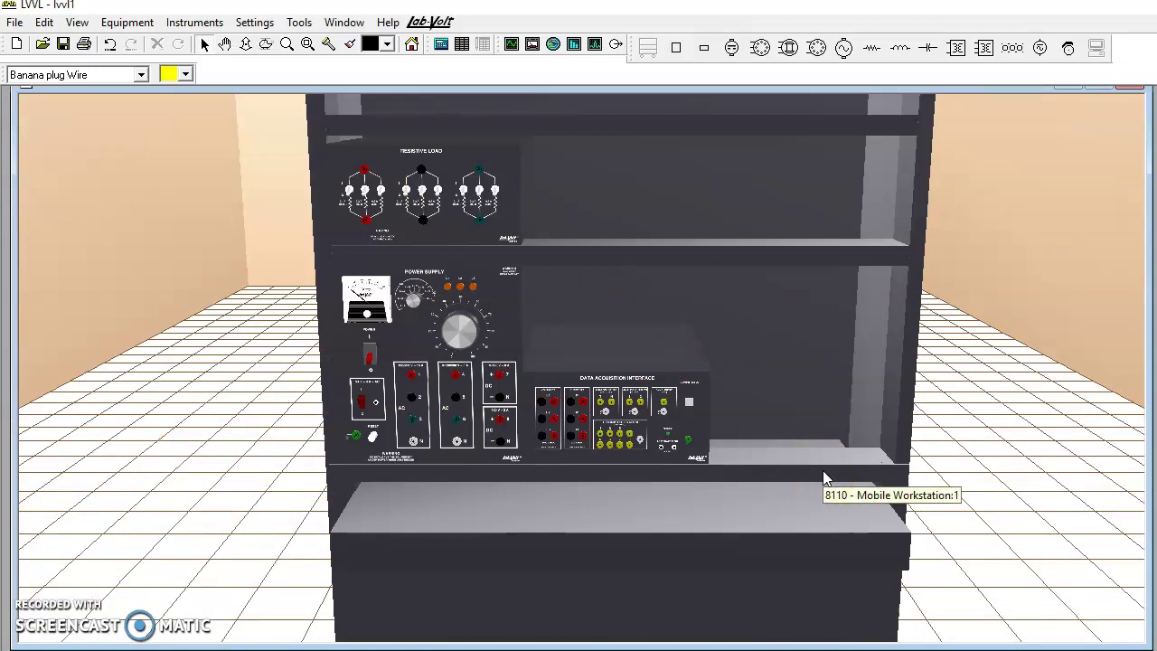
pyautogui.click(464, 400)
pyautogui.click(362, 392)
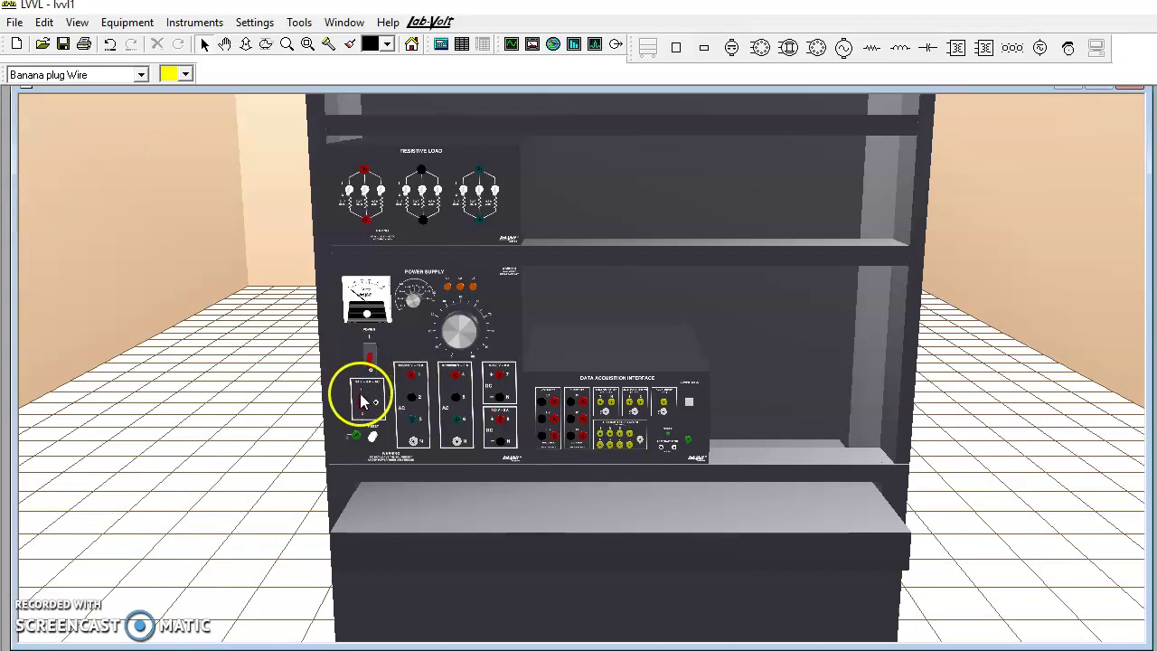
pyautogui.click(360, 411)
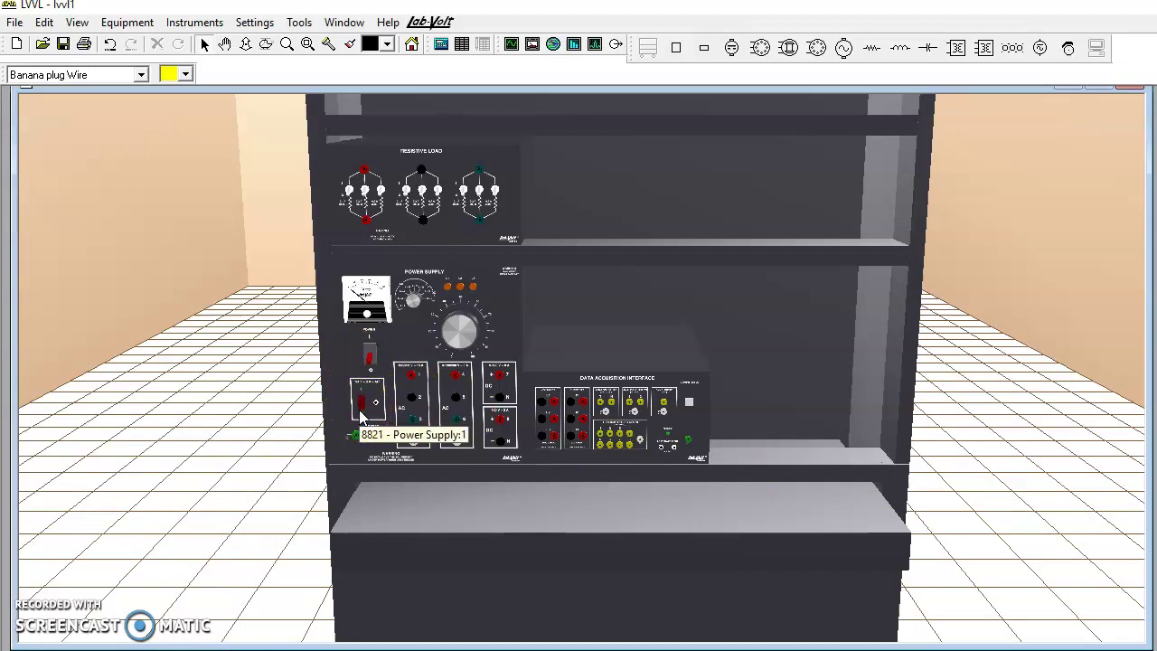
pyautogui.click(361, 412)
pyautogui.click(699, 342)
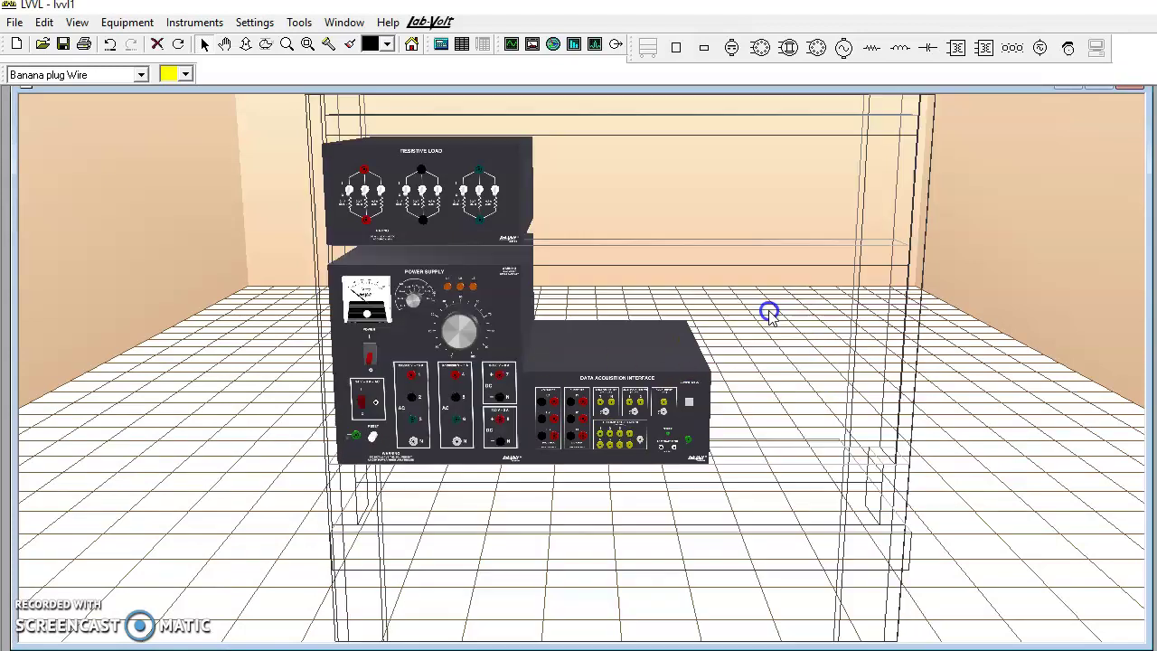
pyautogui.click(511, 366)
pyautogui.click(382, 366)
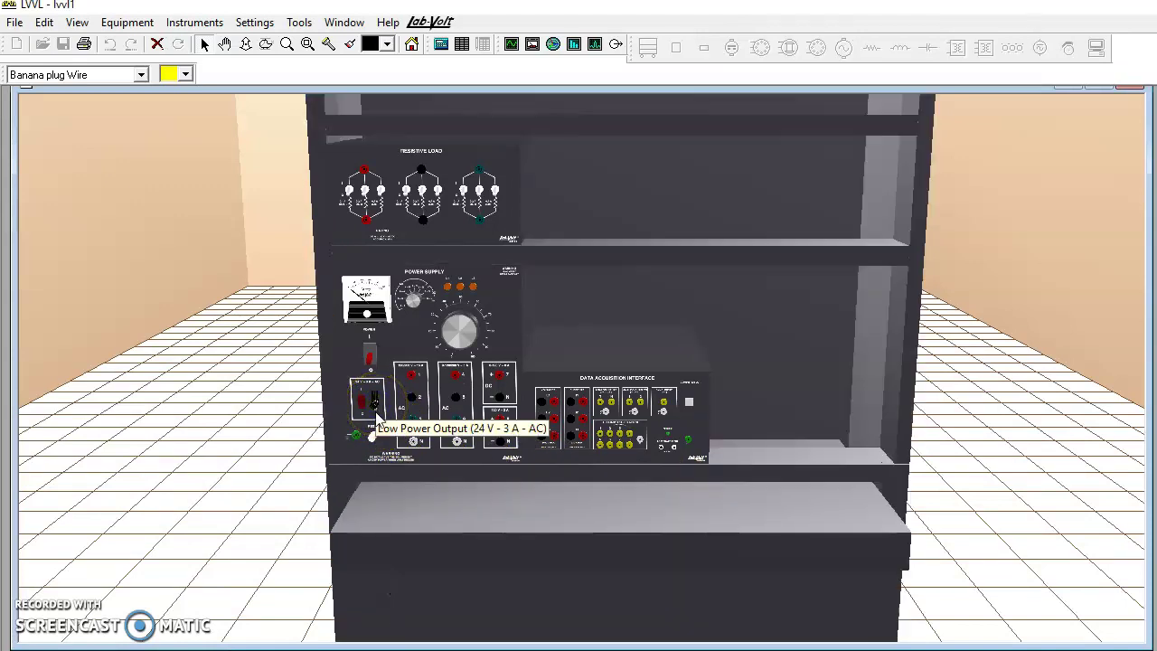
# Wire the 24 V – 3 A AC output to the DAI's lower-right power input terminal.
pyautogui.moveTo(375, 404); pyautogui.dragTo(665, 457)
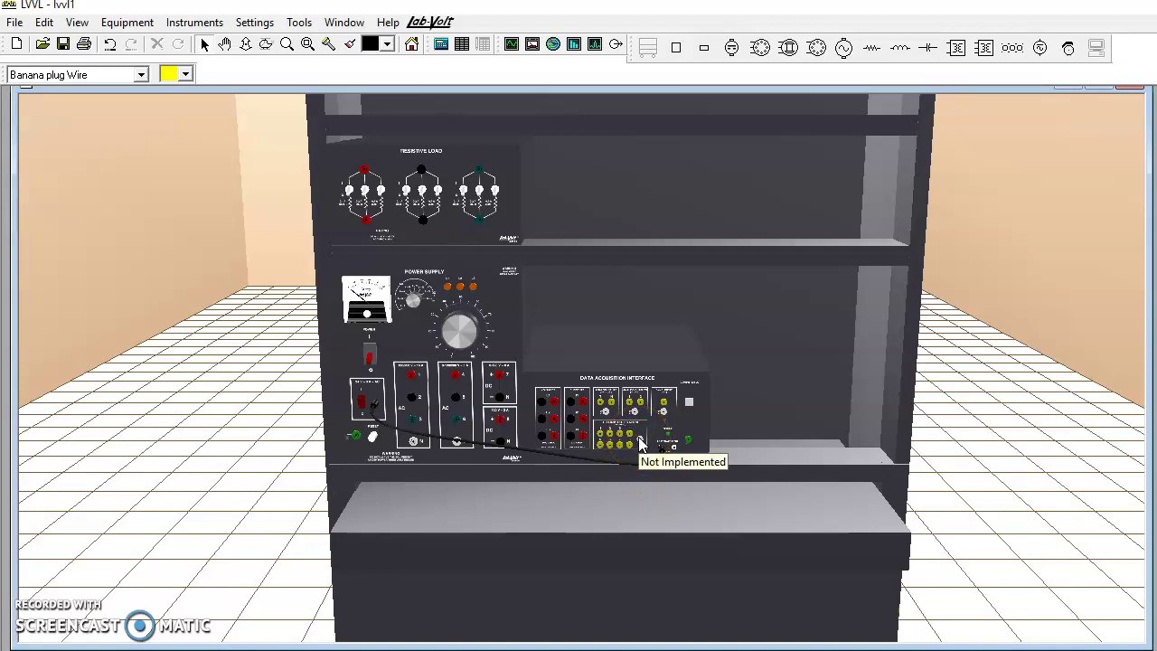
pyautogui.click(667, 447)
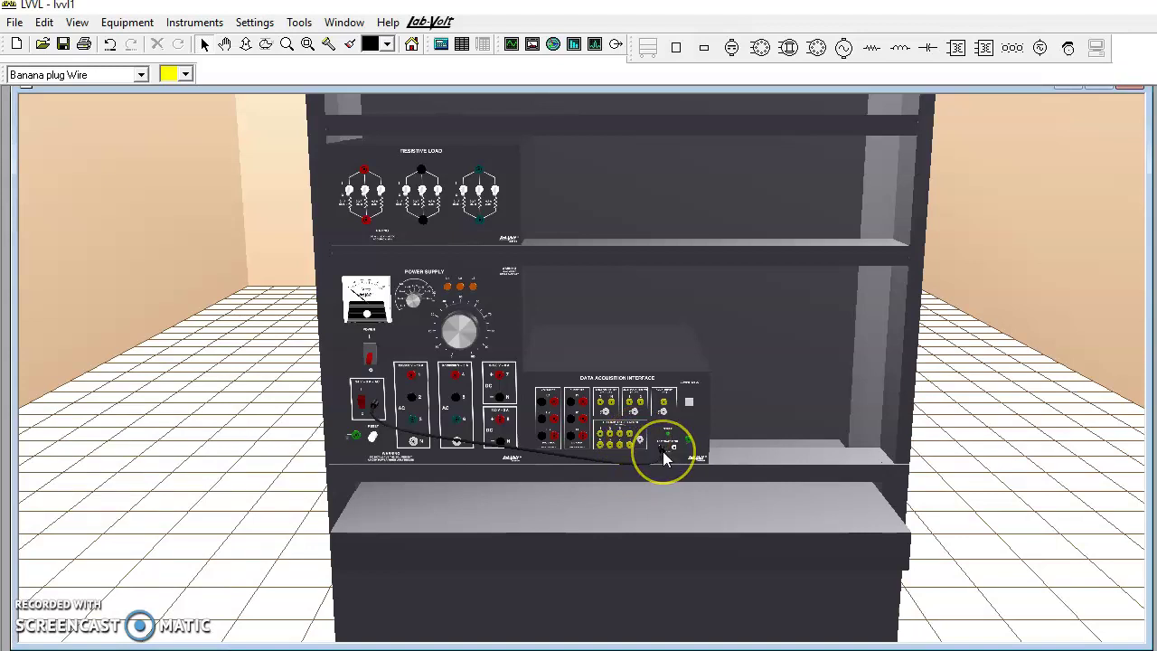
pyautogui.click(540, 454)
pyautogui.click(359, 443)
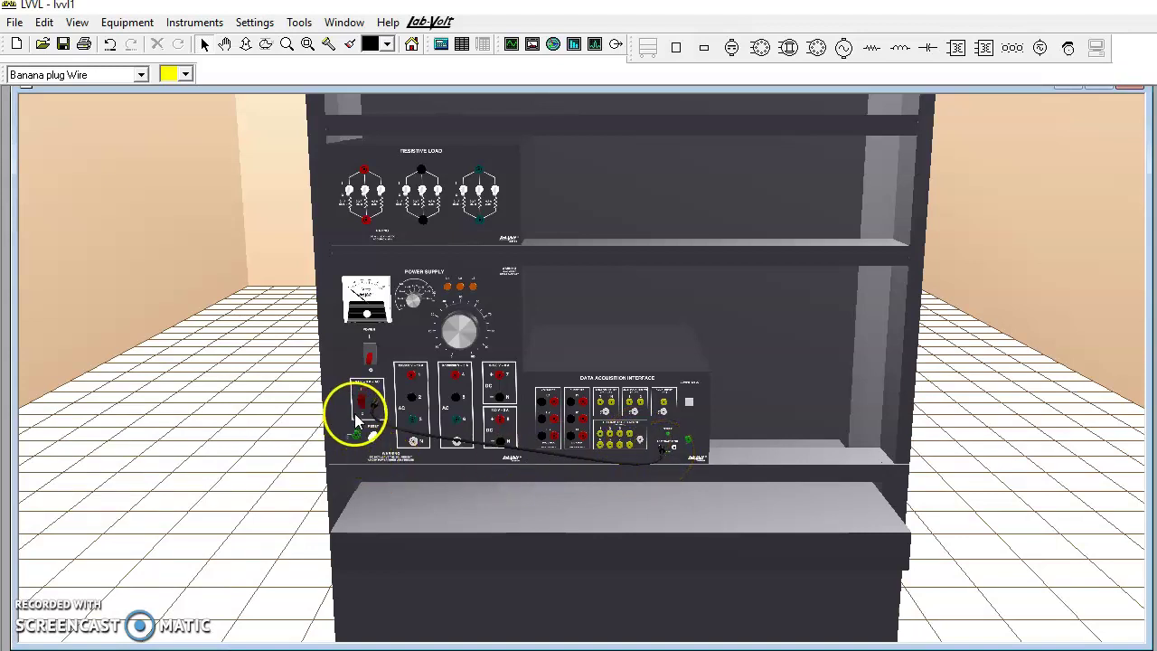
pyautogui.click(562, 462)
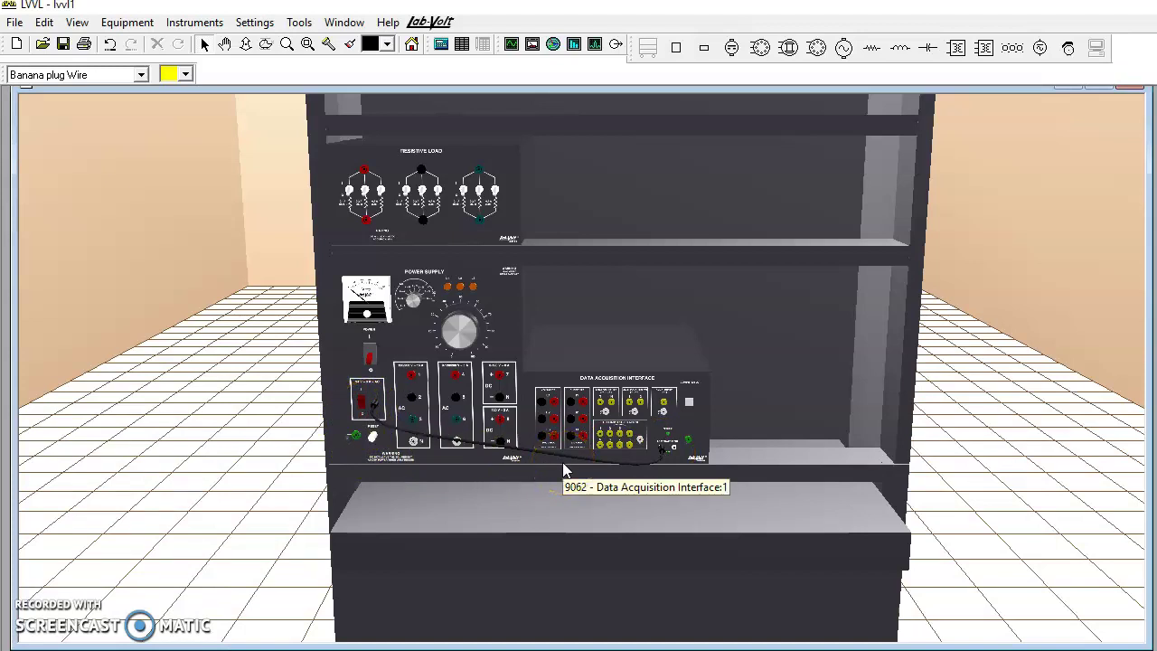
pyautogui.click(562, 467)
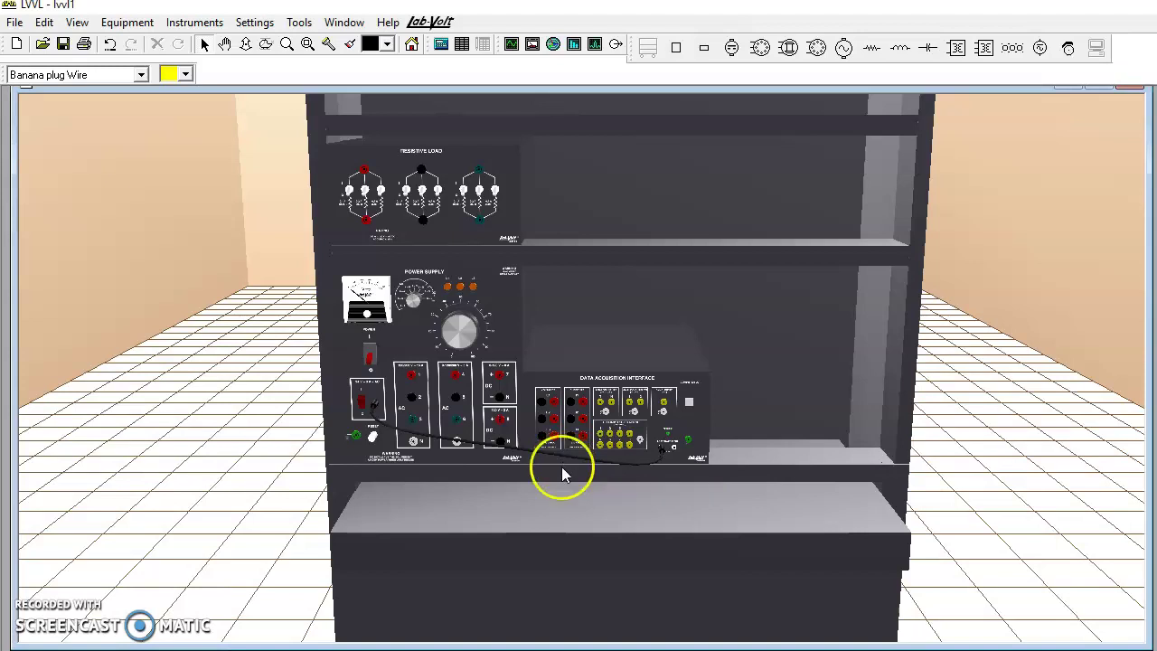
pyautogui.click(476, 264)
# Bring the Resistive Load into view and jumper its red and green top terminals to the black one.
pyautogui.scroll(3, 534, 266)
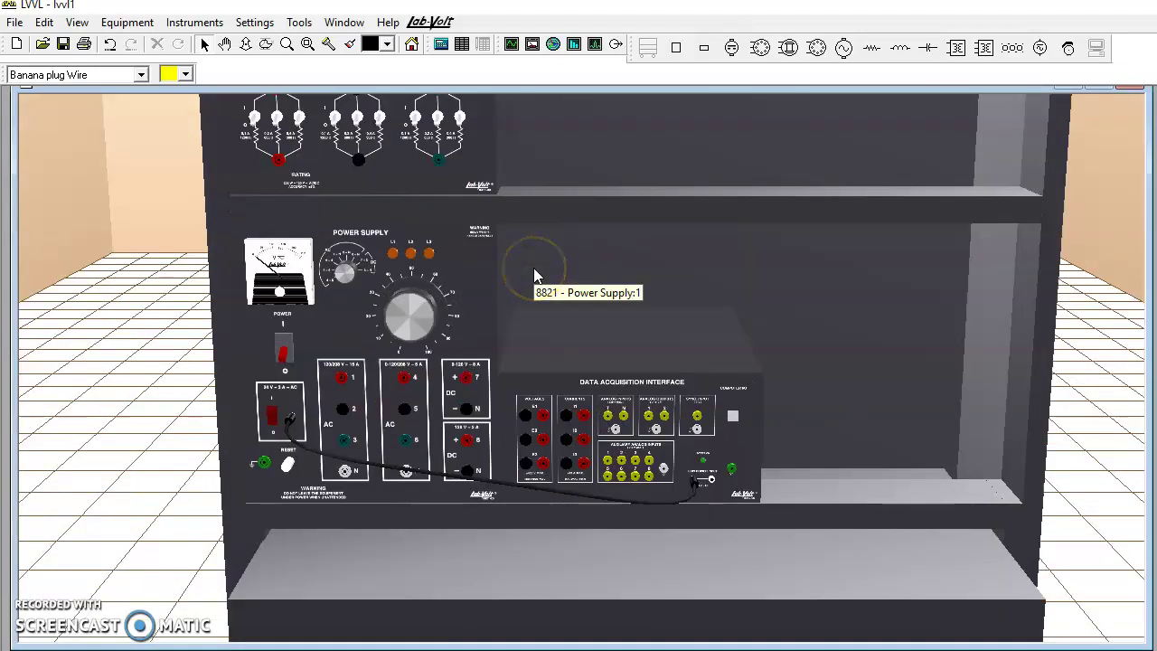
pyautogui.scroll(3, 586, 387)
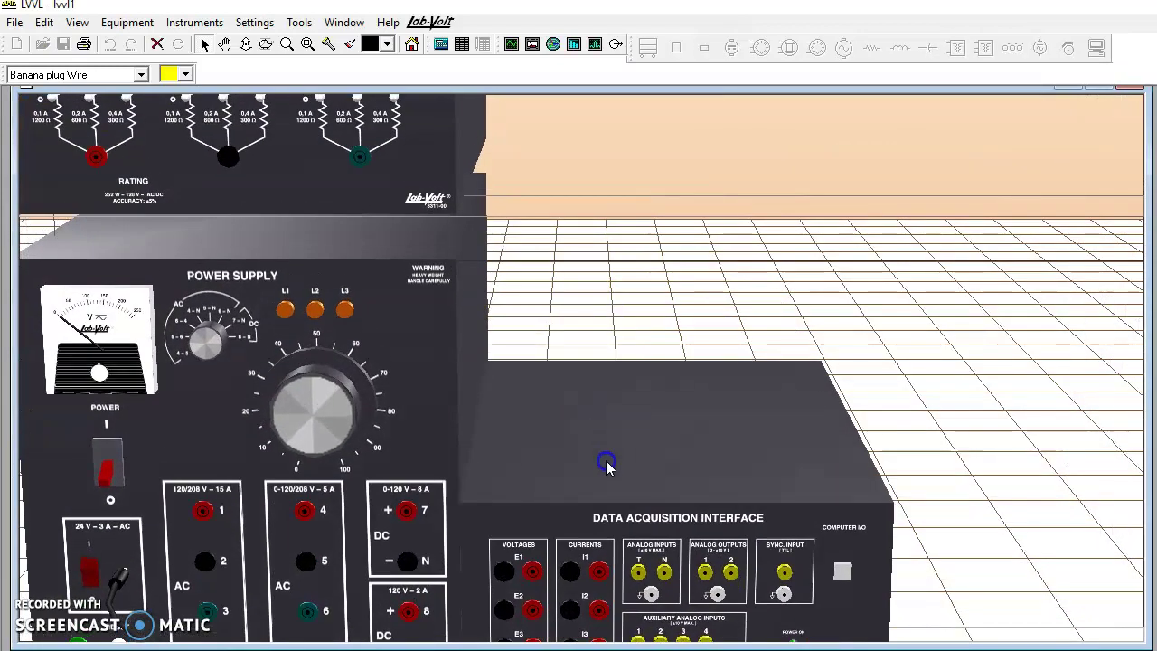
pyautogui.click(564, 187)
pyautogui.scroll(1, 599, 366)
pyautogui.scroll(-2, 598, 366)
pyautogui.scroll(3, 853, 563)
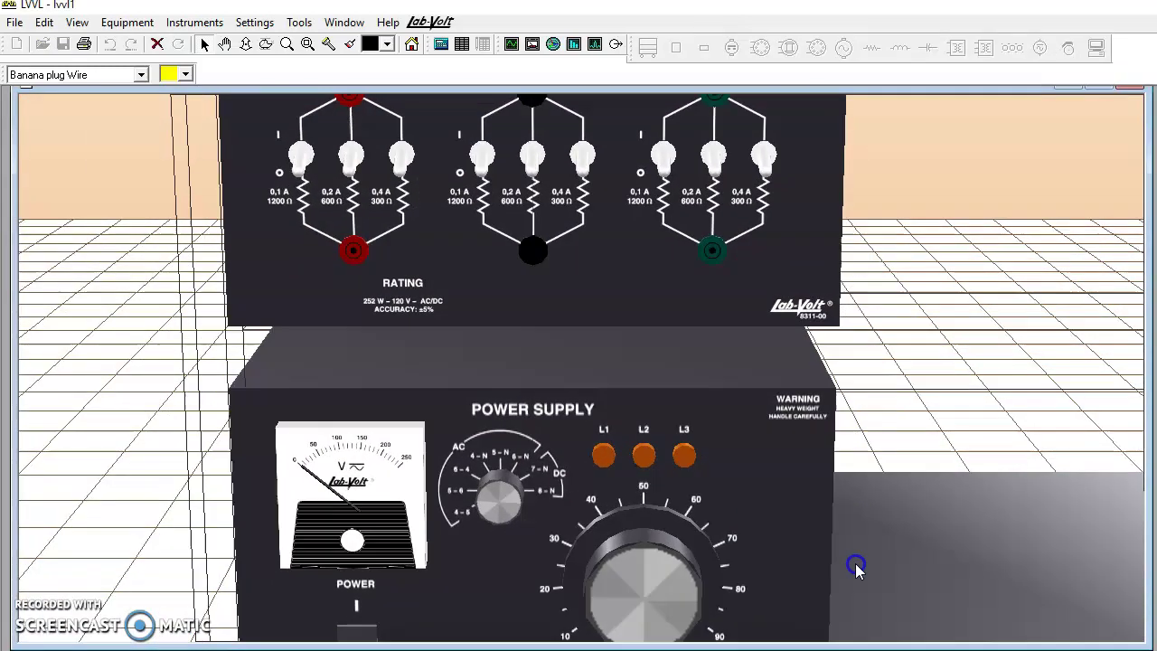
pyautogui.moveTo(868, 395); pyautogui.dragTo(886, 432)
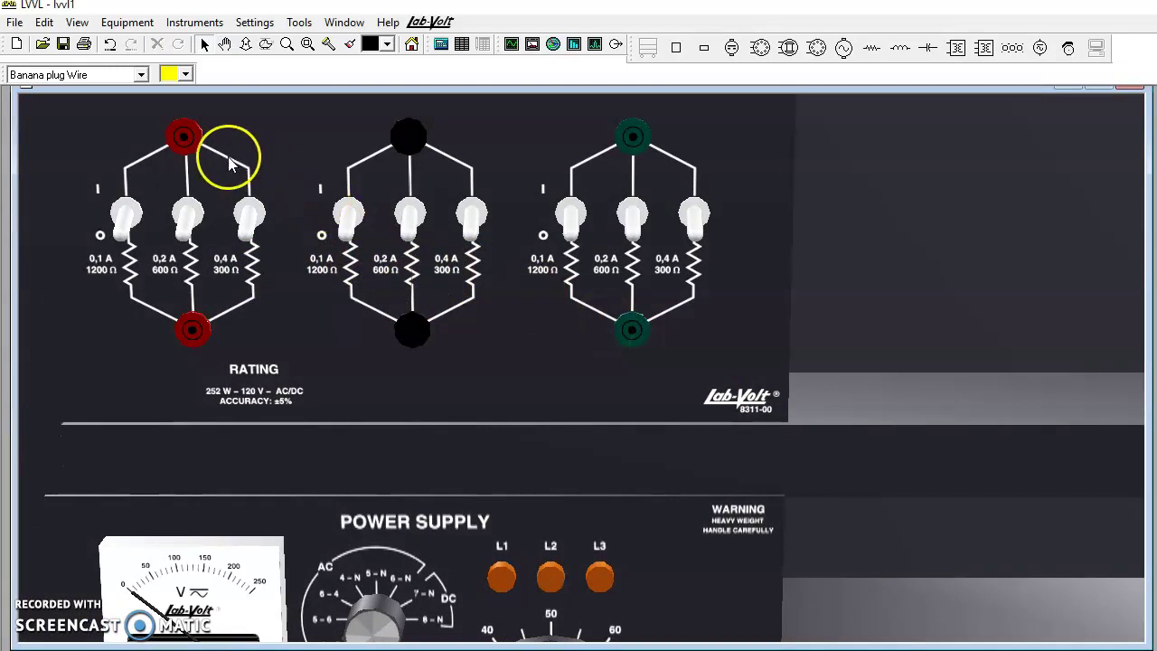
pyautogui.moveTo(189, 141); pyautogui.dragTo(403, 138)
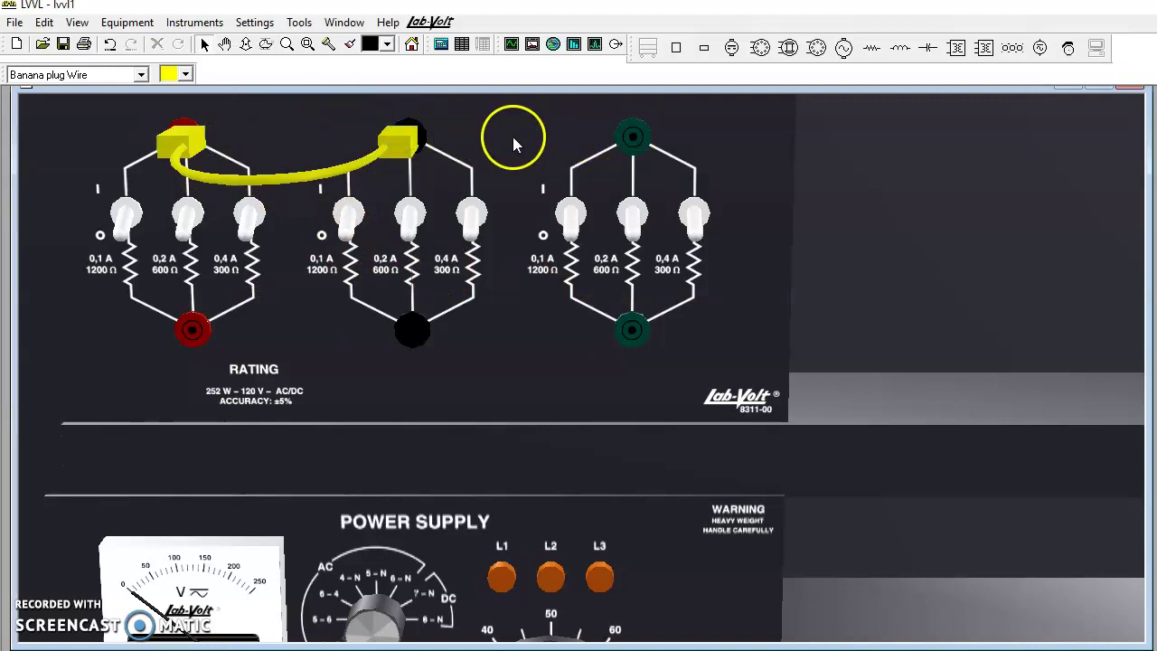
pyautogui.moveTo(630, 140); pyautogui.dragTo(392, 139)
# Jumper the green and red bottom terminals to the black bottom terminal.
pyautogui.click(578, 344)
pyautogui.moveTo(631, 344); pyautogui.dragTo(408, 338)
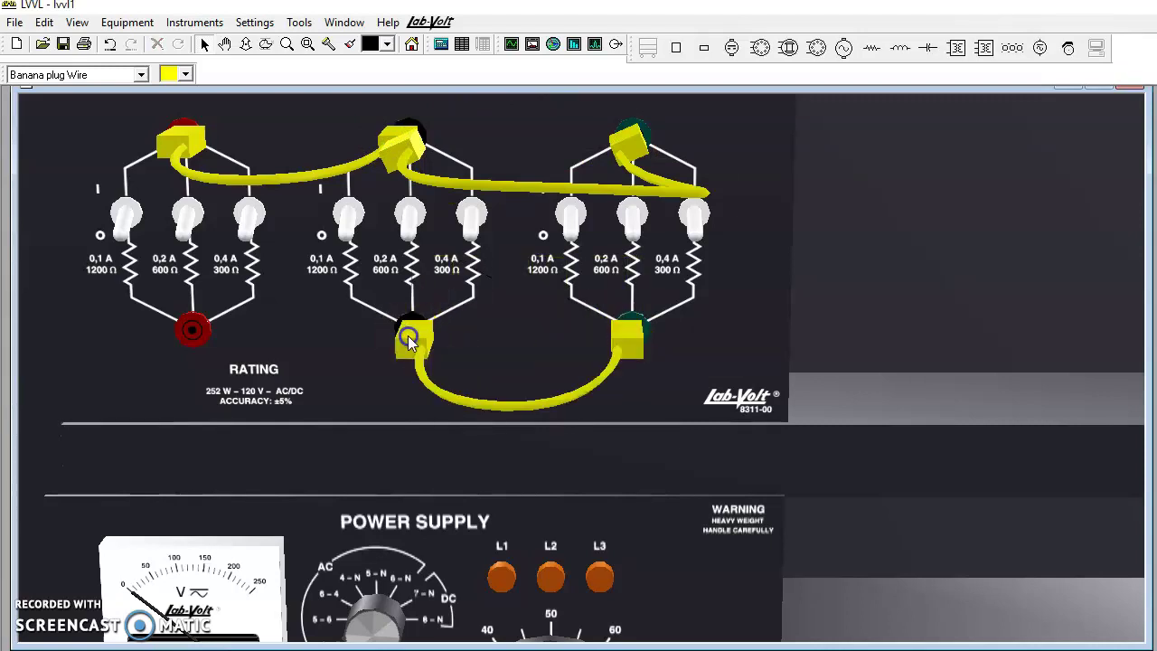
pyautogui.click(202, 348)
pyautogui.moveTo(201, 346); pyautogui.dragTo(414, 344)
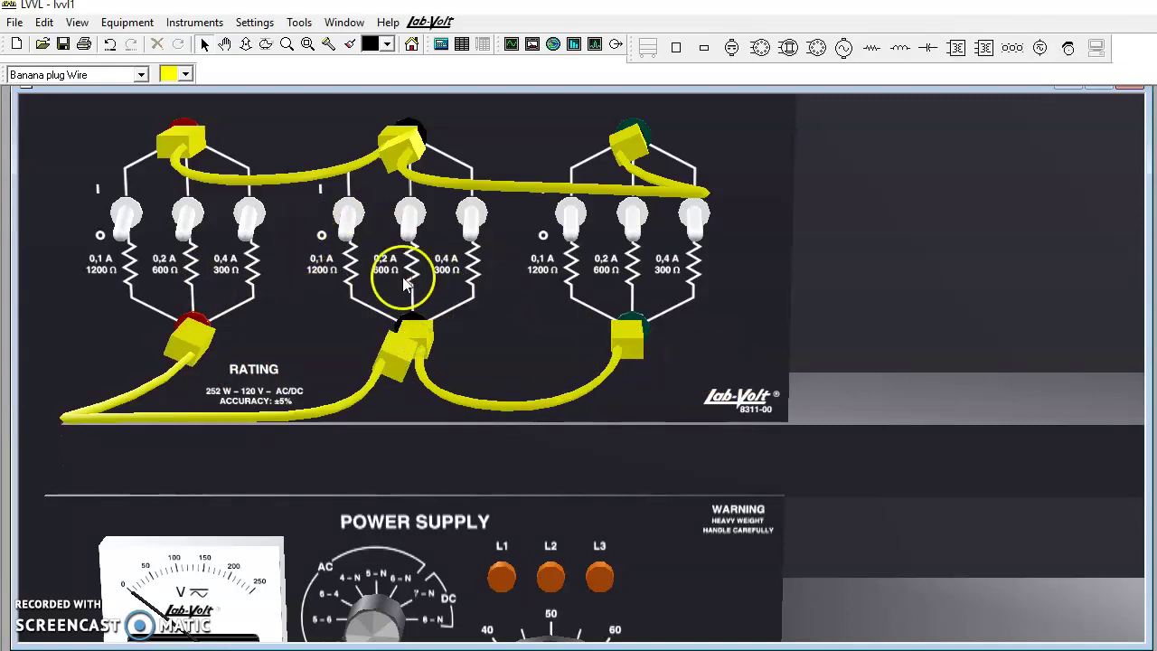
pyautogui.click(344, 271)
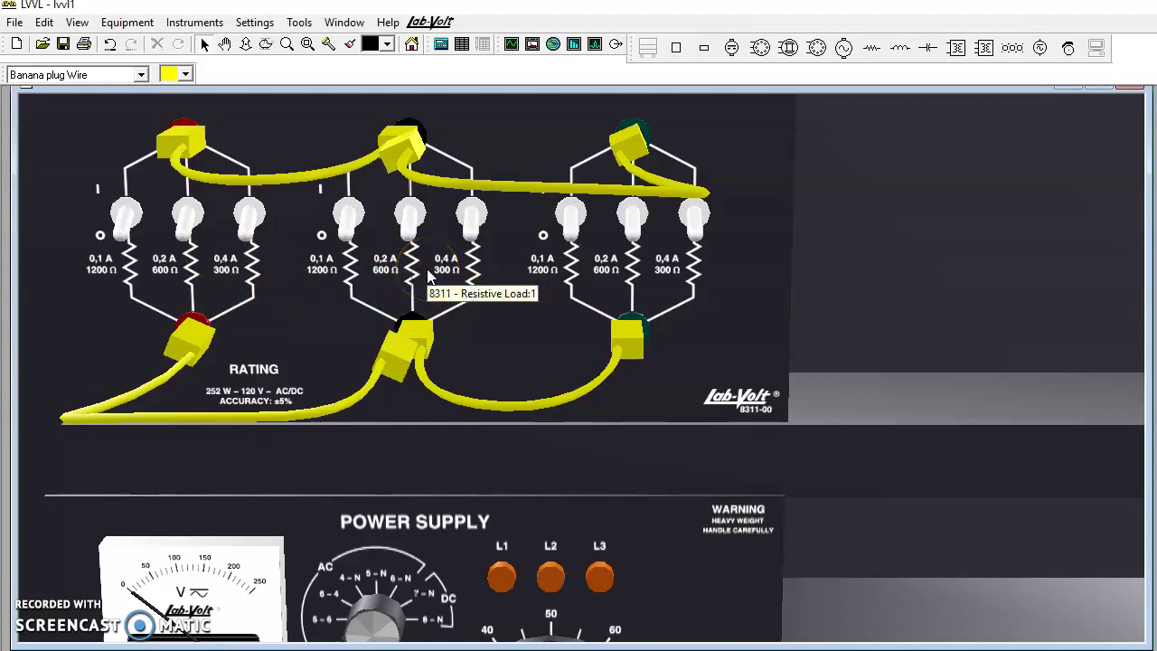
# Switch on the 0.1, 0.2, 0.4 A resistors in the left and middle sections, and 0.2, 0.4 A on the right.
pyautogui.click(120, 217)
pyautogui.click(188, 217)
pyautogui.click(250, 213)
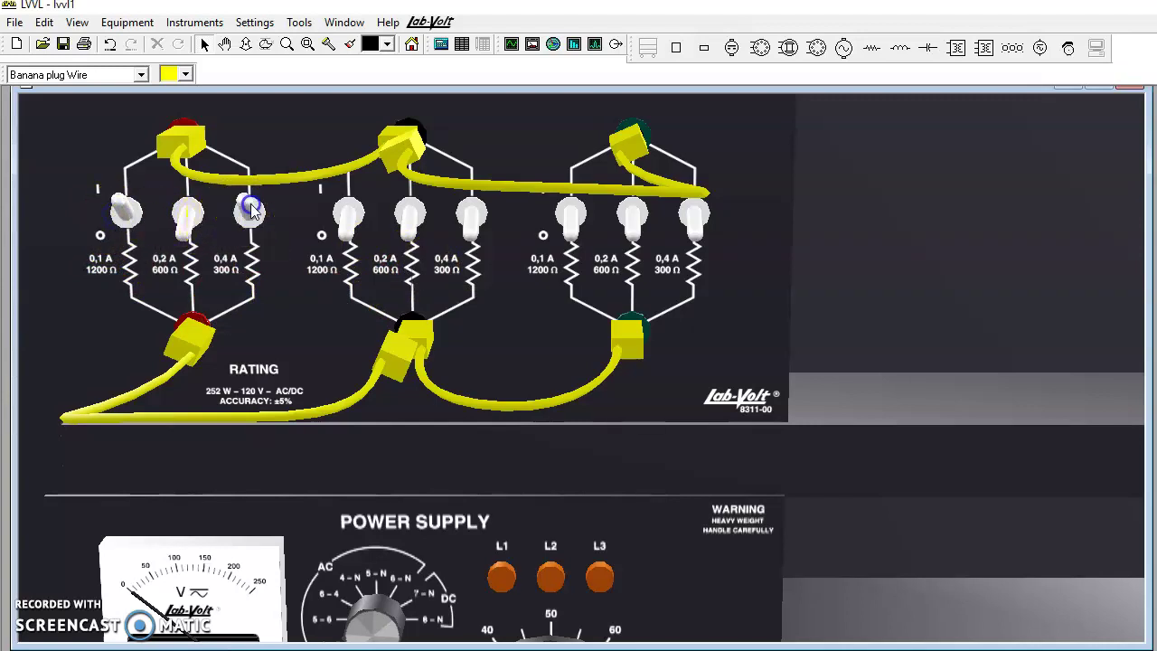
pyautogui.click(186, 229)
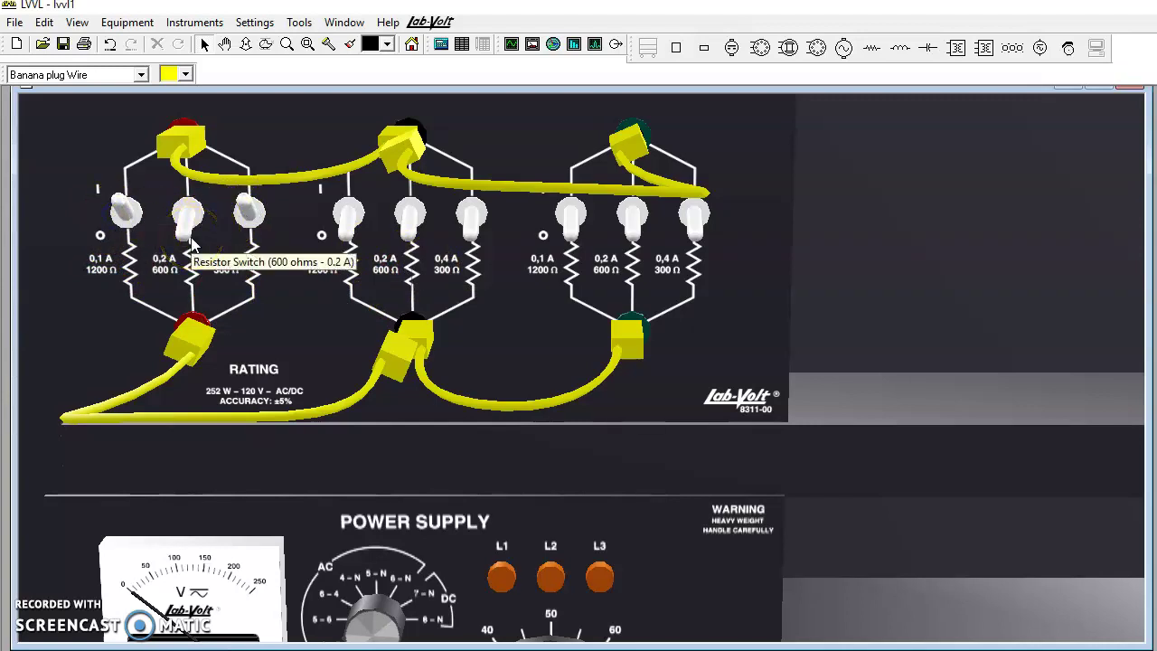
pyautogui.click(409, 235)
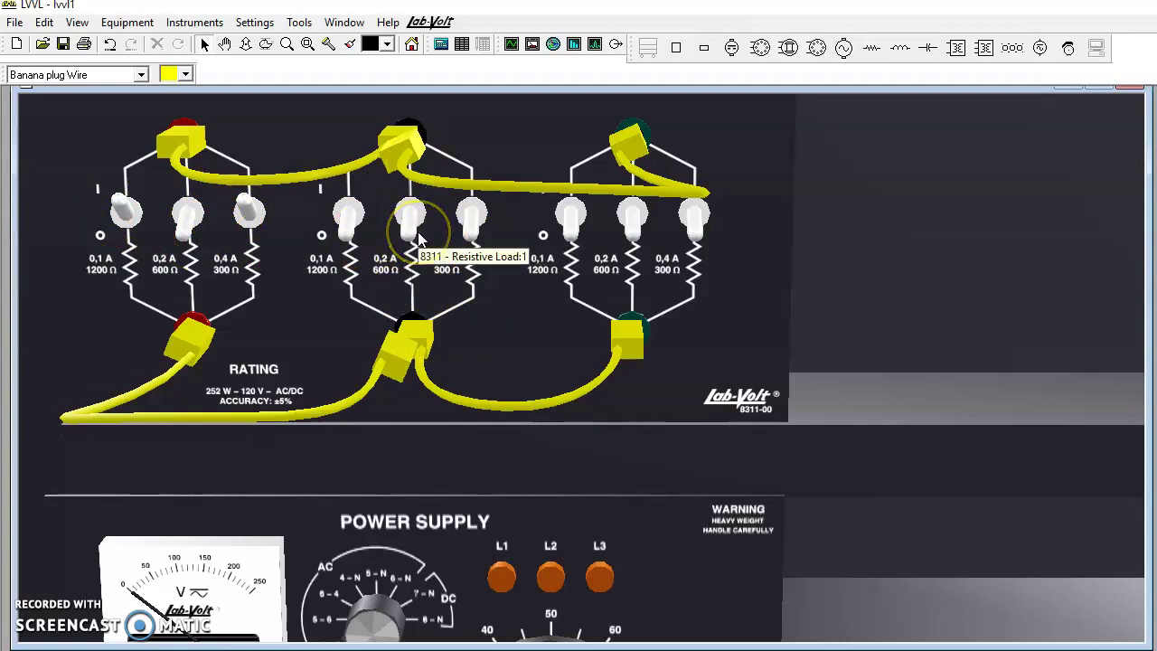
pyautogui.click(351, 213)
pyautogui.click(409, 213)
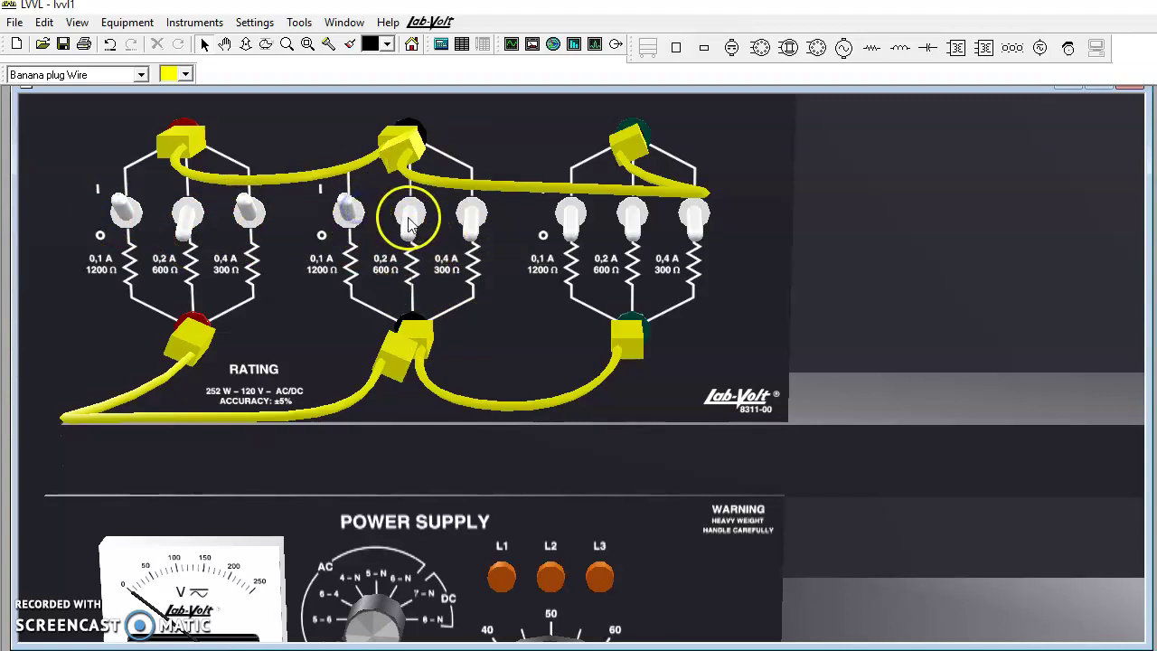
pyautogui.click(469, 215)
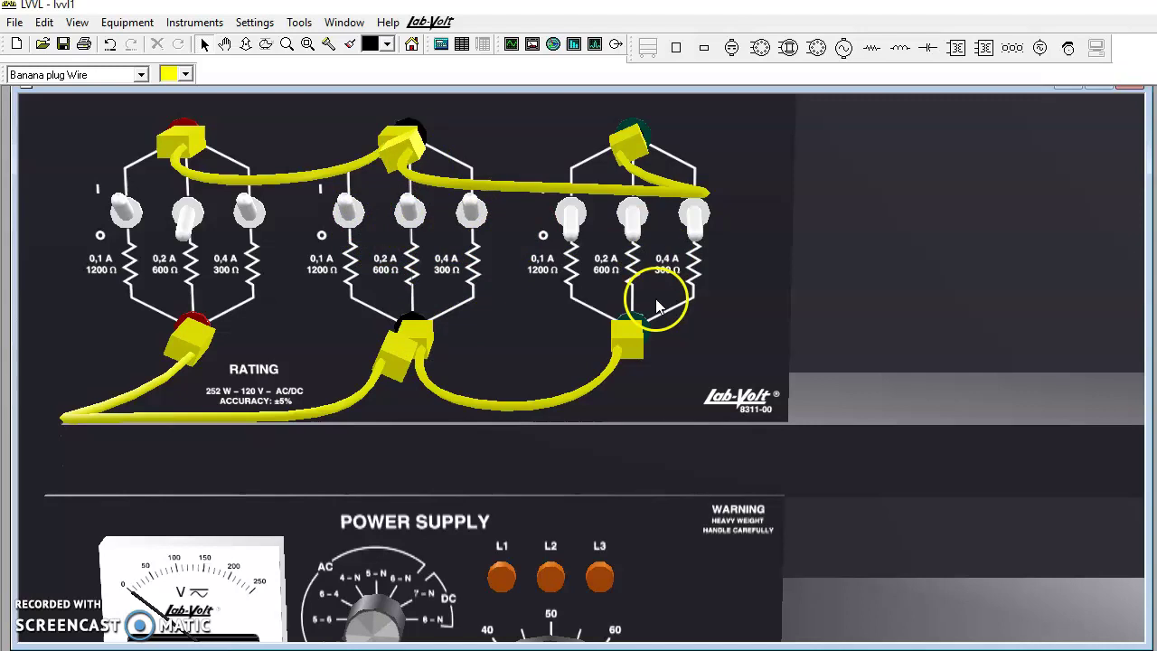
pyautogui.click(635, 228)
pyautogui.click(693, 228)
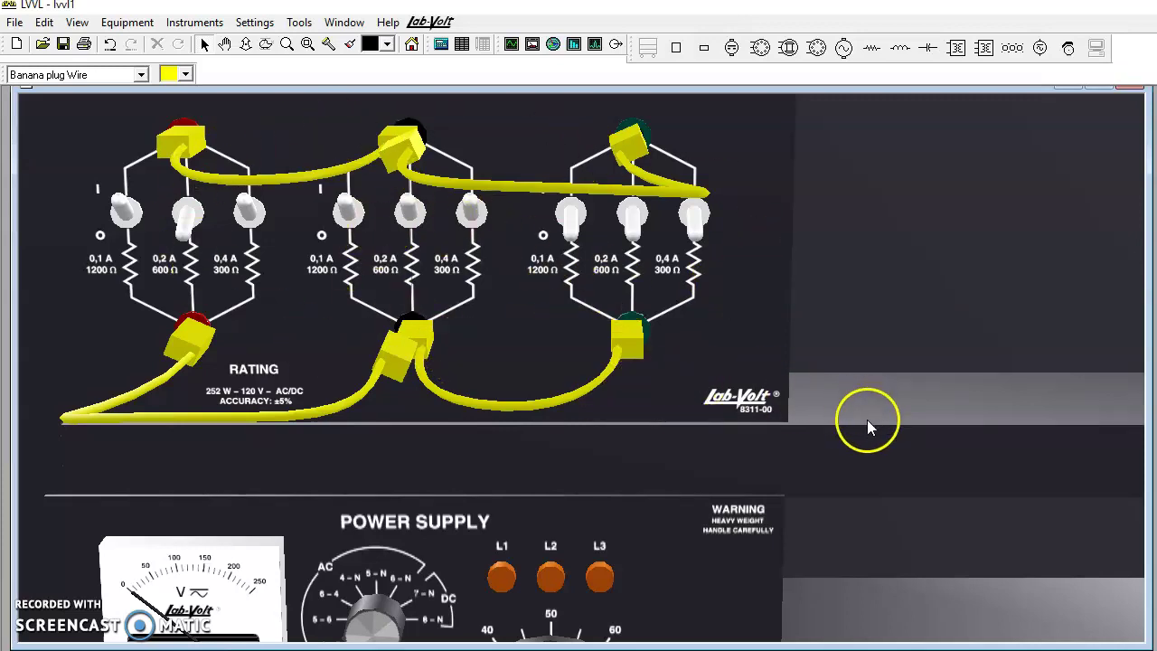
# Zoom out from the Resistive Load close-up and back in on the Power Supply and DAI.
pyautogui.scroll(-5, 868, 428)
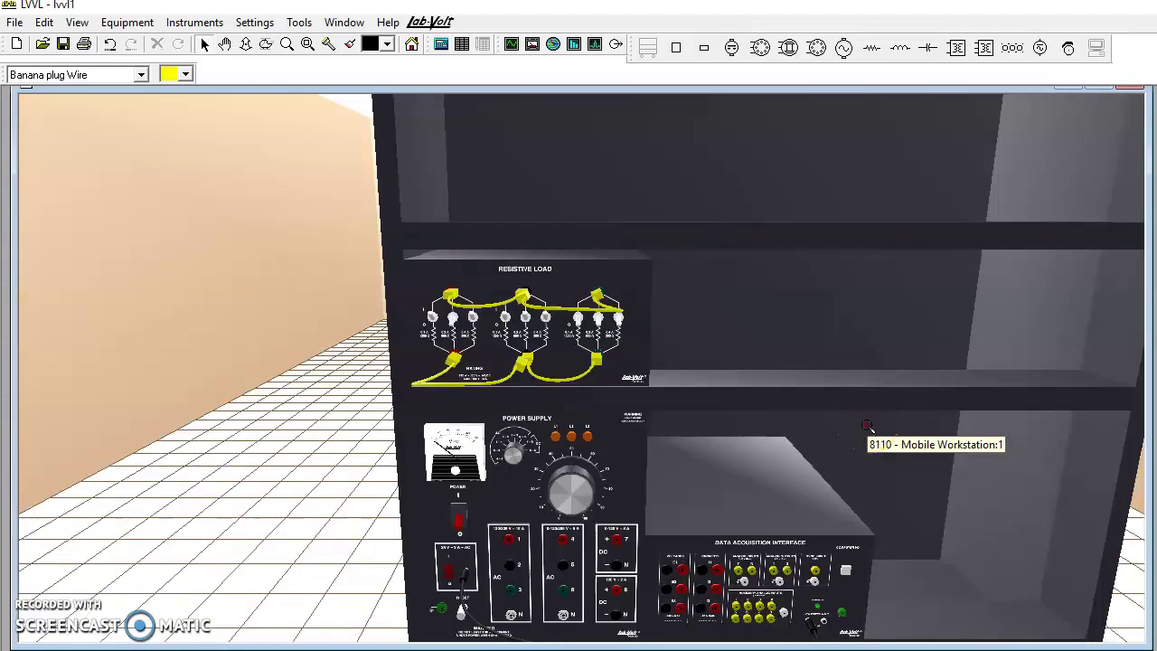
pyautogui.scroll(3, 868, 428)
pyautogui.scroll(-2, 868, 428)
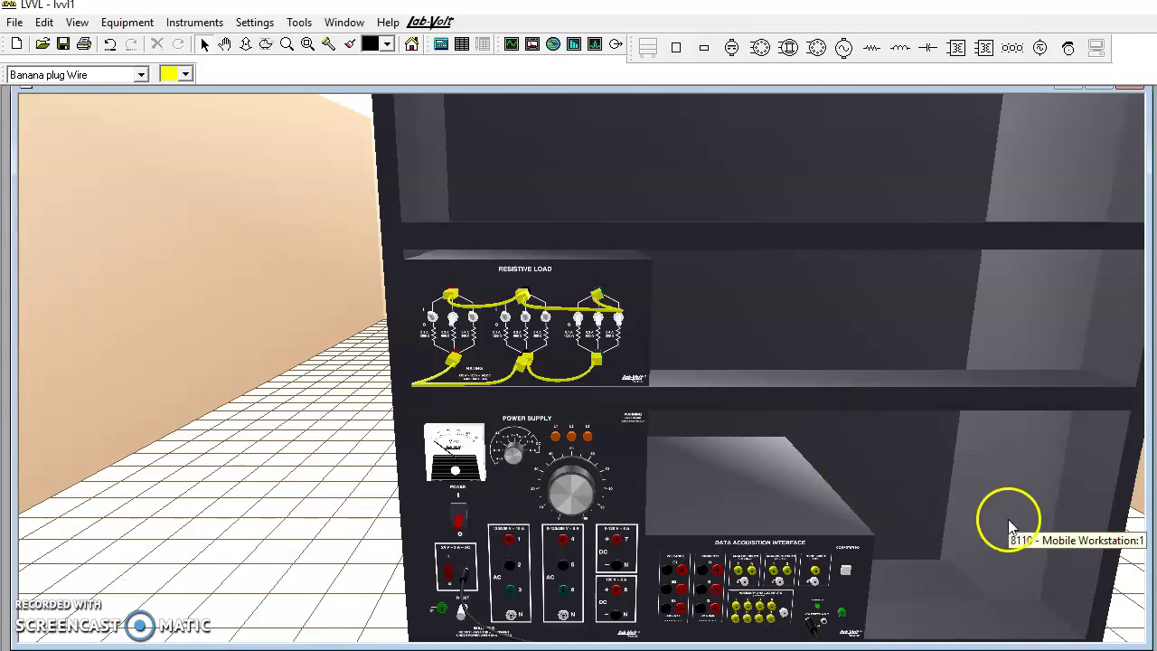
pyautogui.scroll(2, 1011, 526)
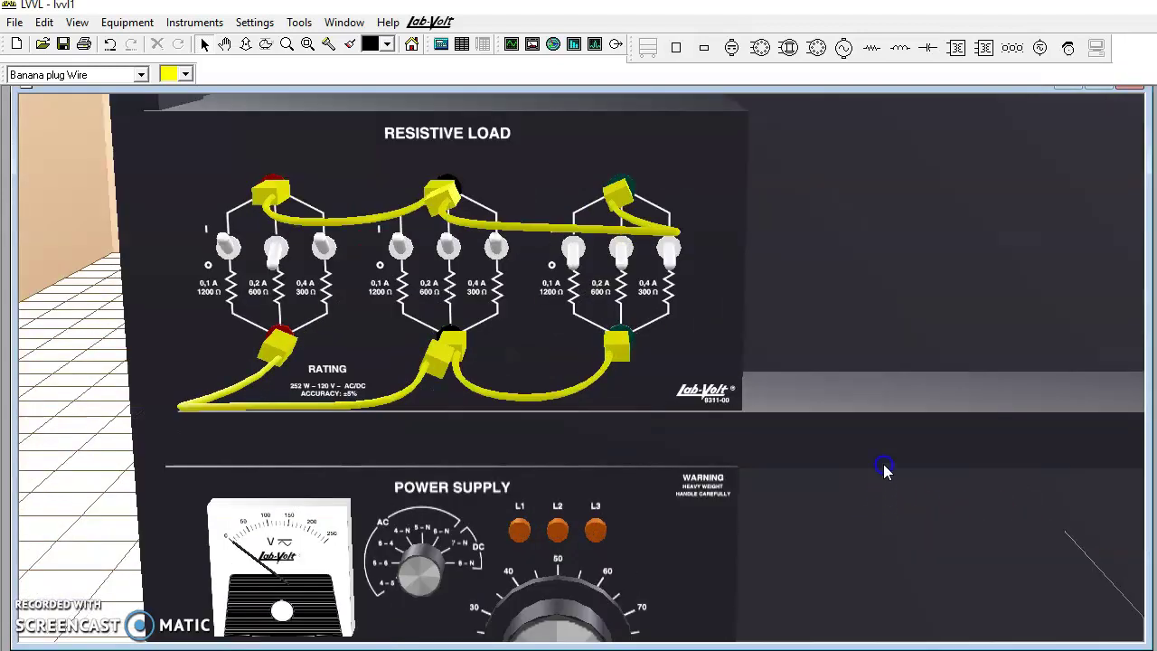
pyautogui.scroll(-2, 888, 434)
pyautogui.scroll(2, 917, 214)
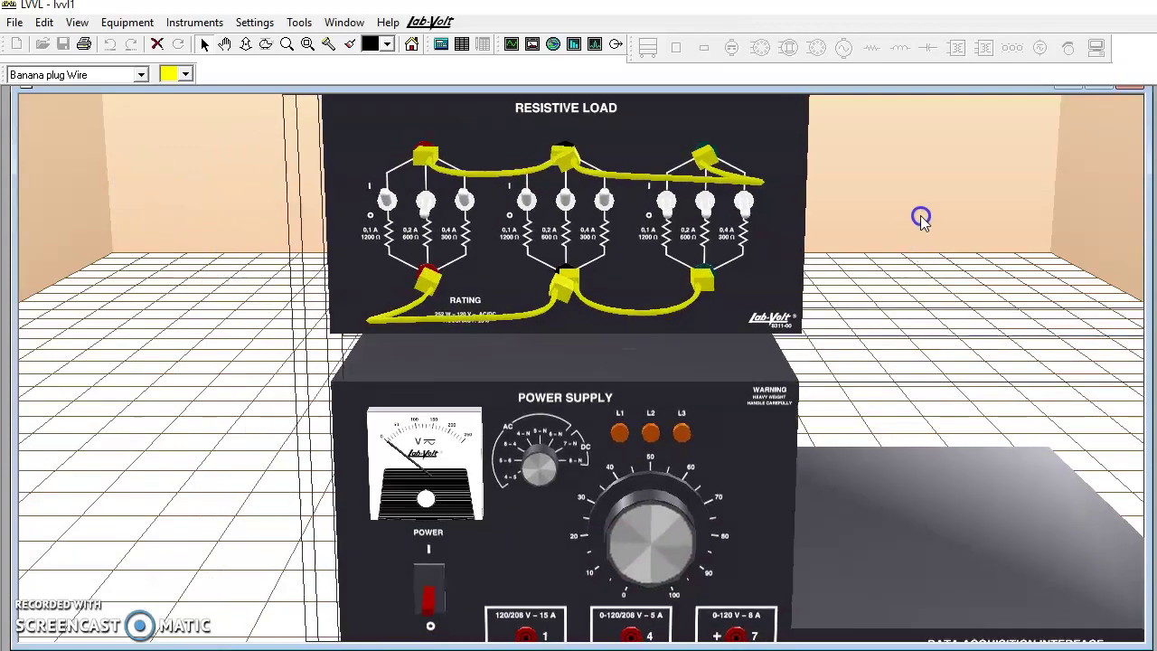
pyautogui.scroll(-2, 924, 342)
pyautogui.scroll(2, 930, 233)
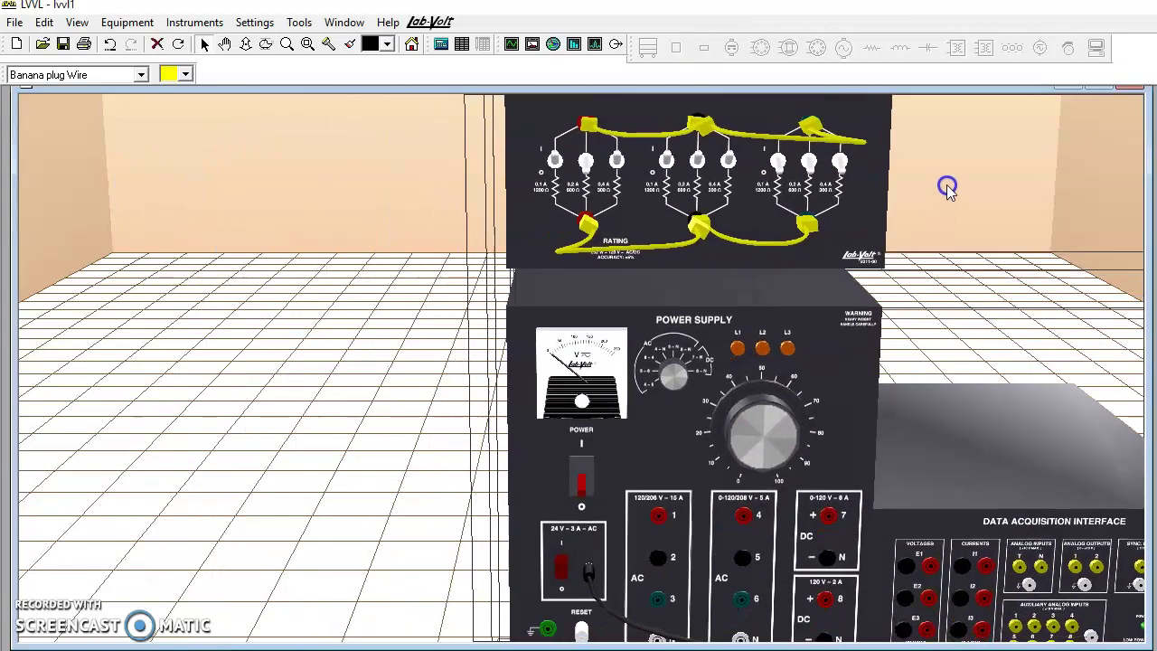
pyautogui.scroll(-2, 945, 244)
pyautogui.scroll(2, 934, 203)
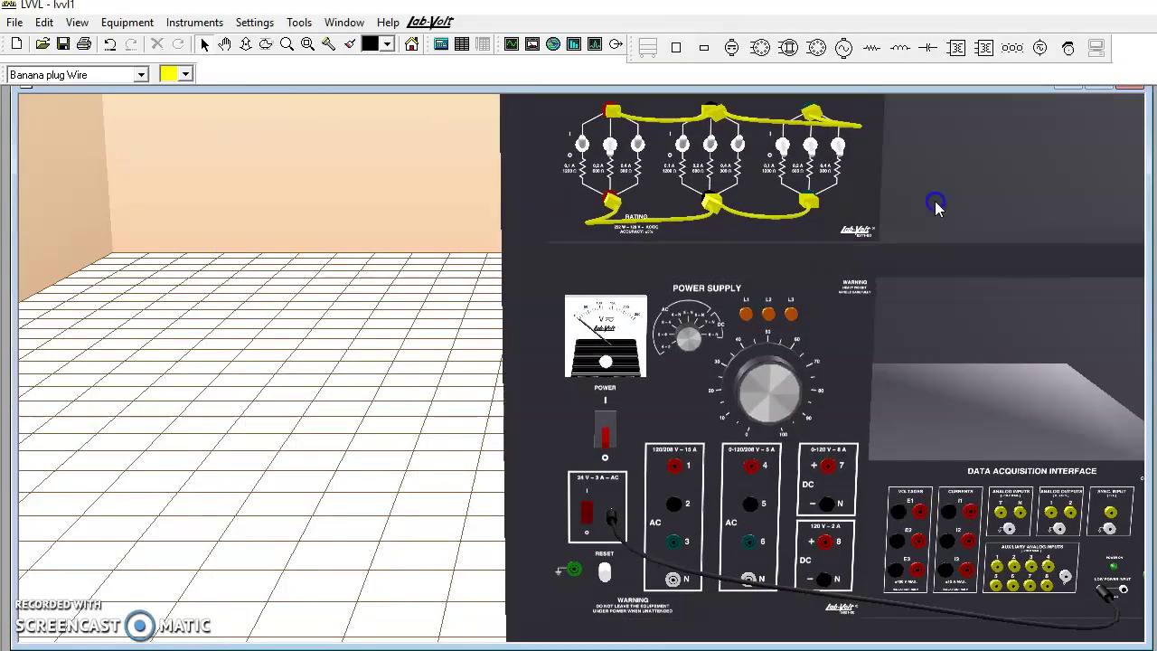
pyautogui.scroll(-2, 644, 271)
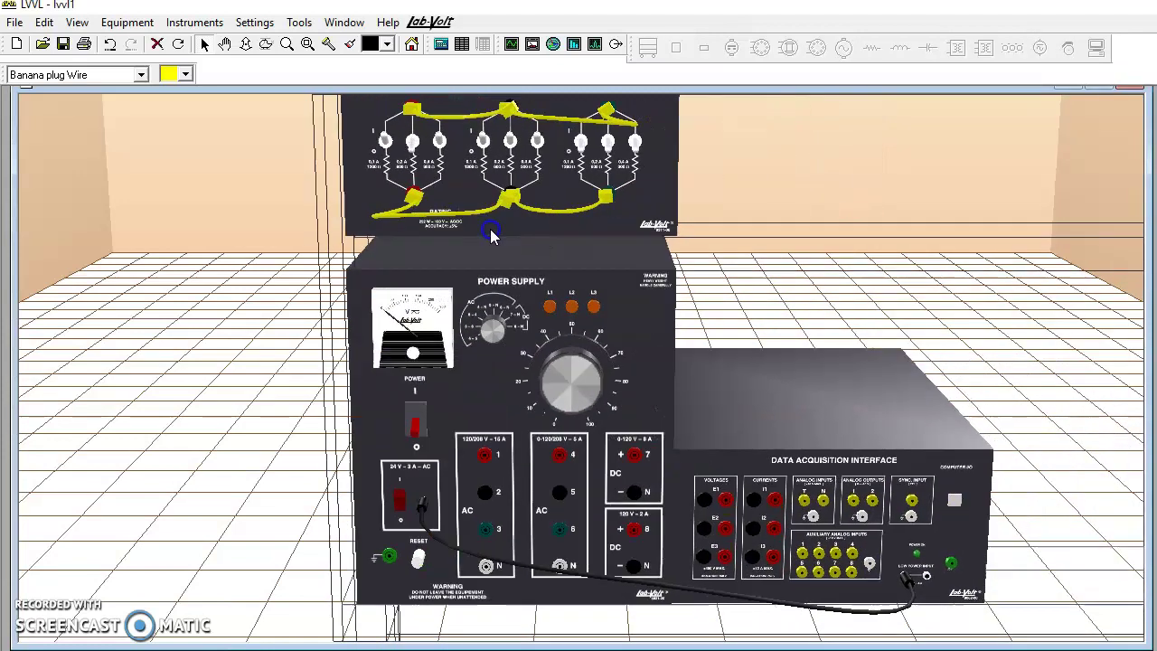
pyautogui.scroll(2, 486, 224)
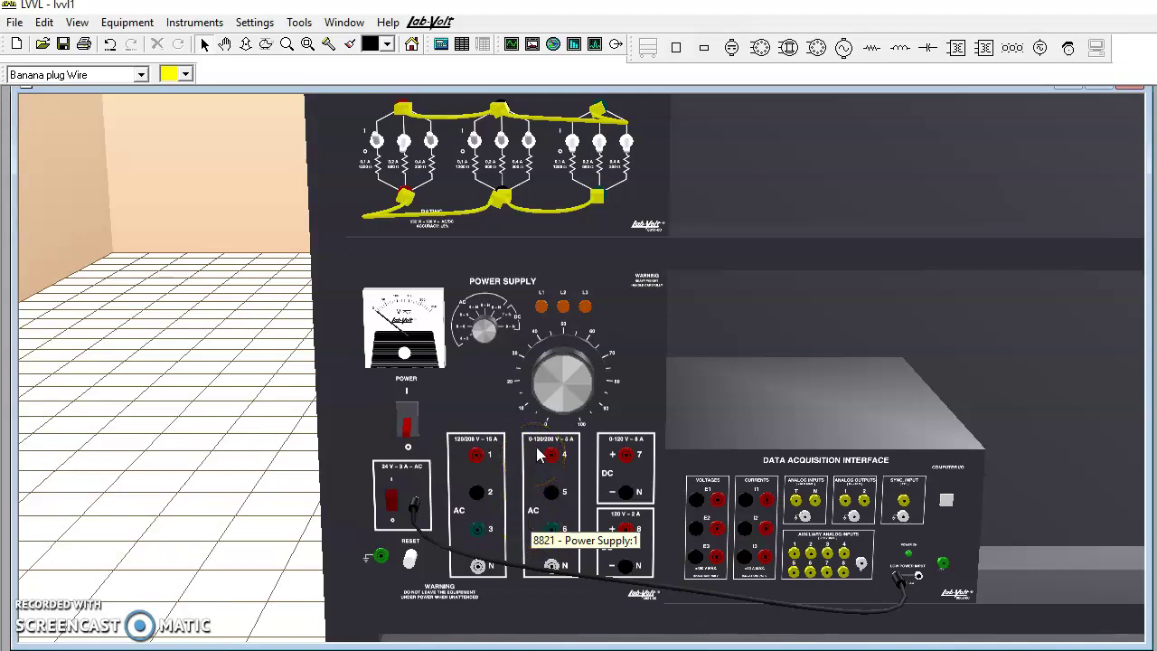
# Run a yellow wire from supply terminal 4 to the Resistive Load's middle terminal.
pyautogui.click(573, 606)
pyautogui.click(552, 461)
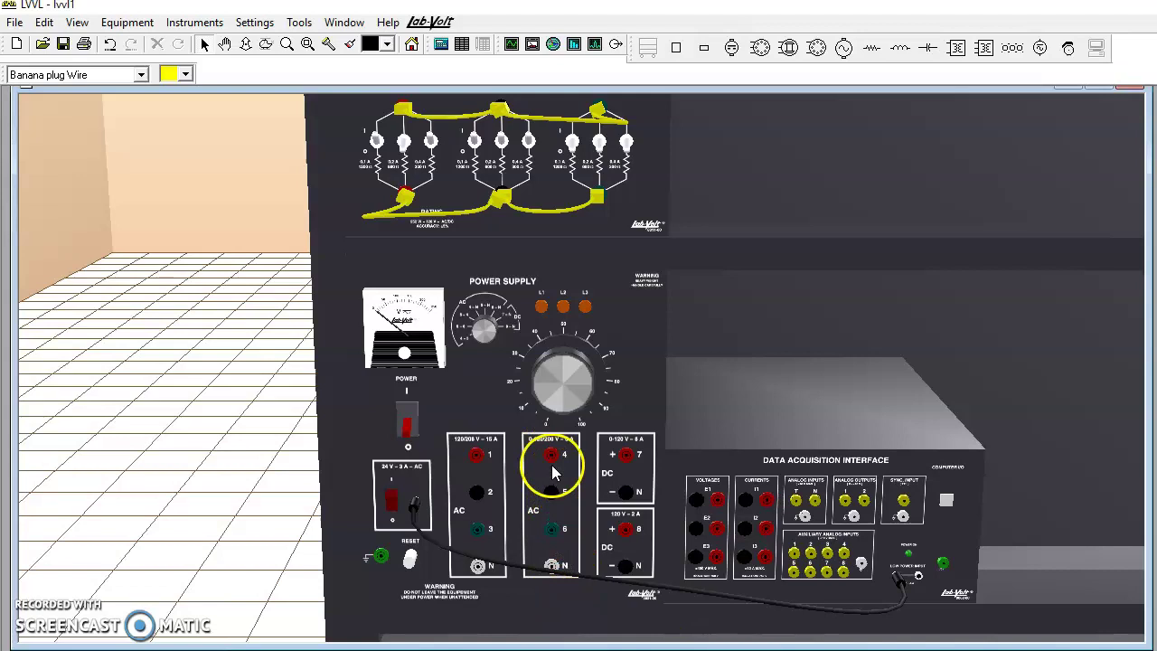
pyautogui.moveTo(554, 465); pyautogui.dragTo(550, 489)
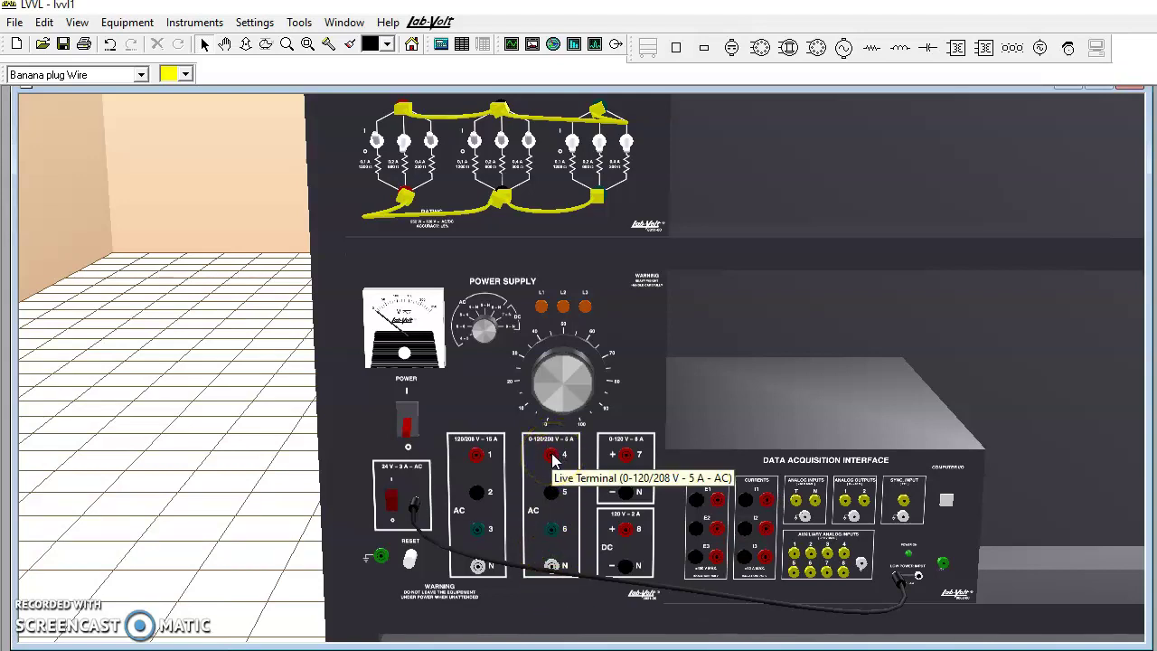
pyautogui.moveTo(553, 459); pyautogui.dragTo(496, 116)
pyautogui.click(558, 512)
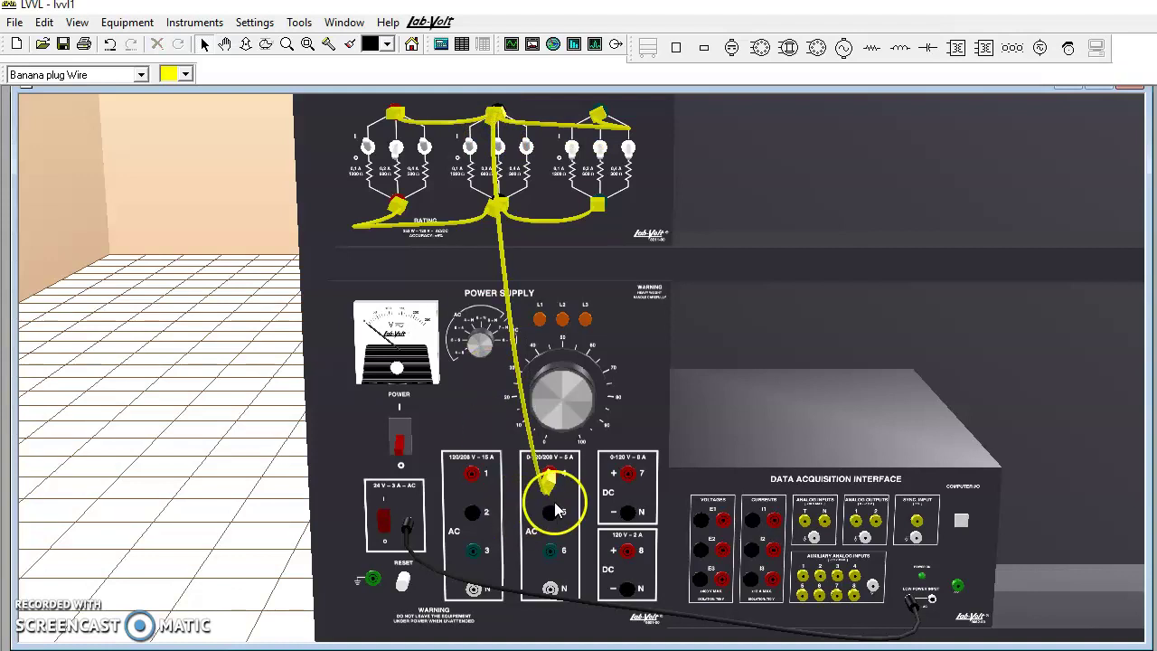
pyautogui.moveTo(558, 512); pyautogui.dragTo(497, 119)
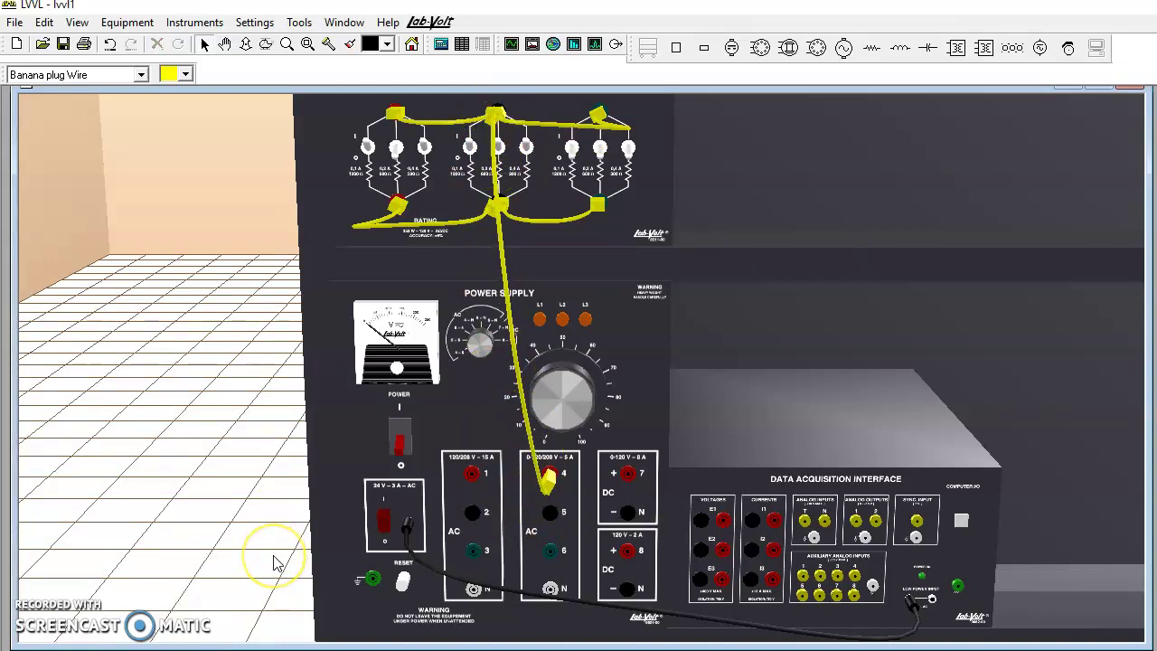
# Connect supply terminal N to the load's red terminal with a second wire.
pyautogui.moveTo(275, 562); pyautogui.dragTo(488, 541)
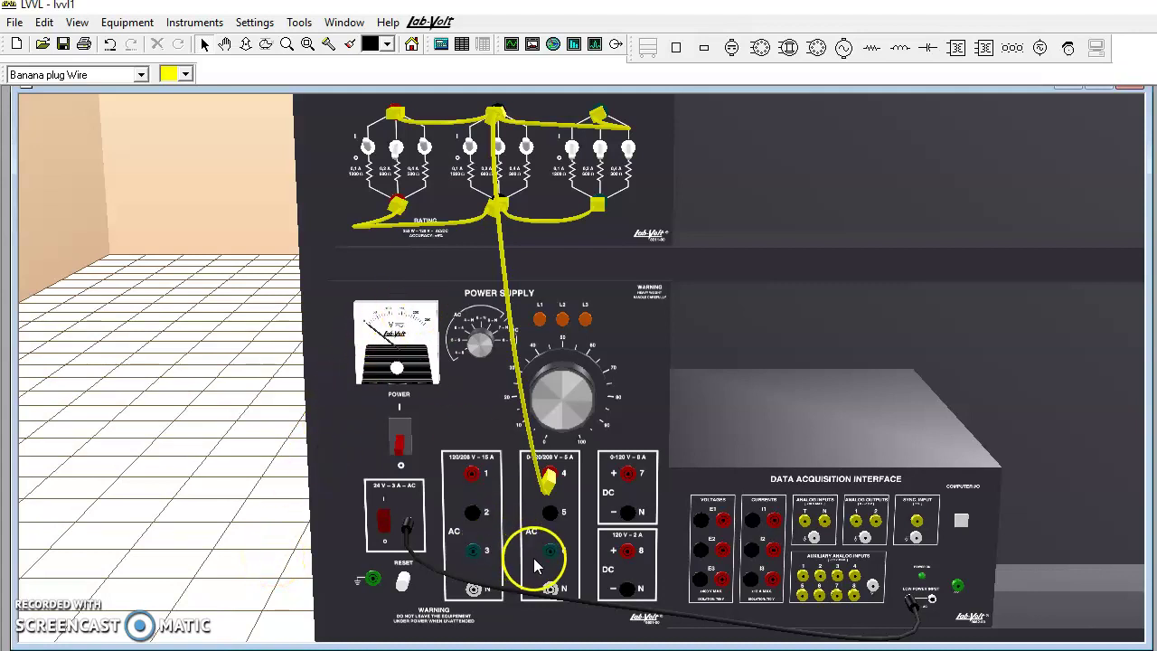
pyautogui.moveTo(550, 560); pyautogui.dragTo(404, 223)
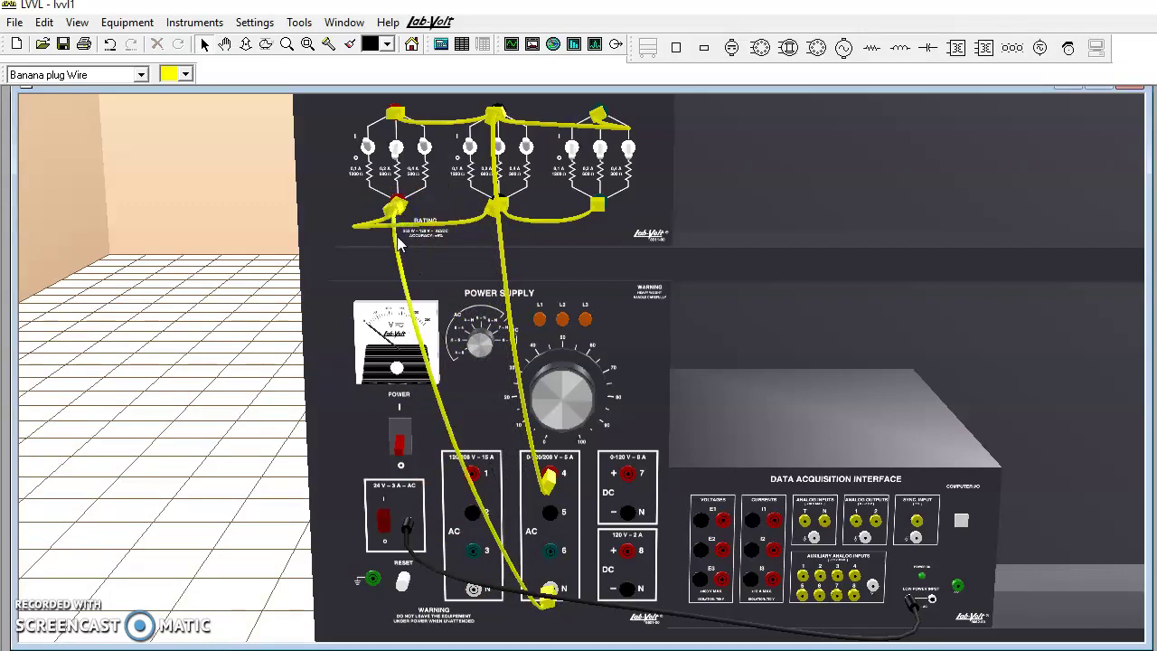
pyautogui.click(438, 215)
pyautogui.moveTo(502, 210); pyautogui.dragTo(611, 244)
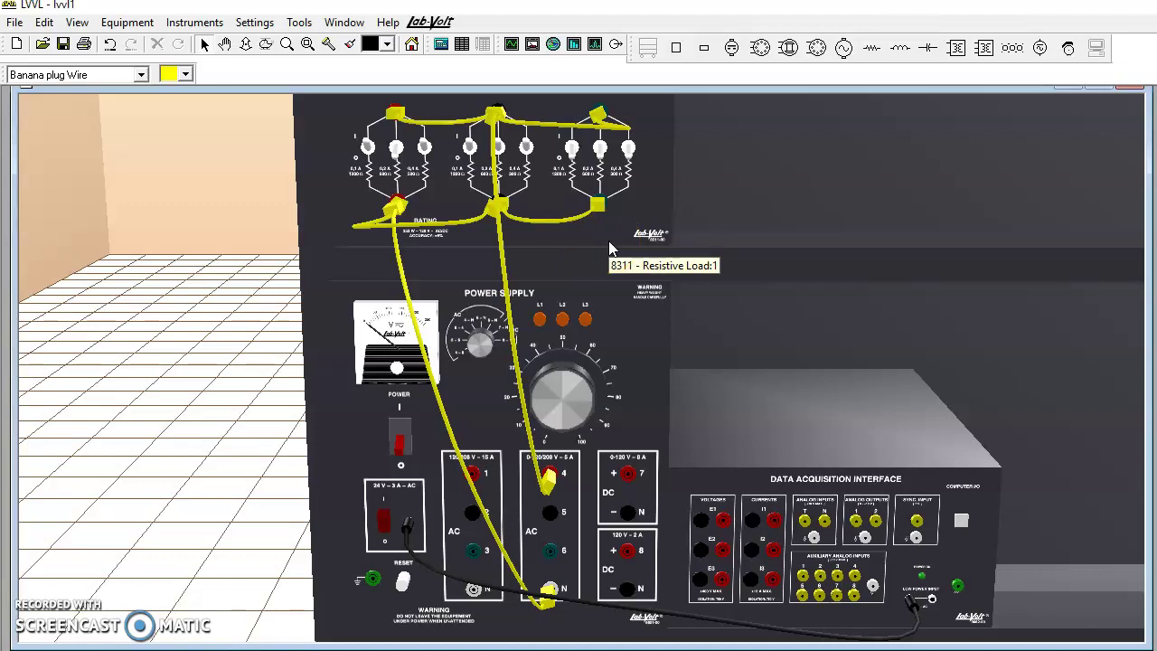
pyautogui.moveTo(461, 596); pyautogui.dragTo(384, 527)
# Toggle the 8821 Power Supply's POWER switch and open the enlarged Voltmeter Selector dial.
pyautogui.click(391, 517)
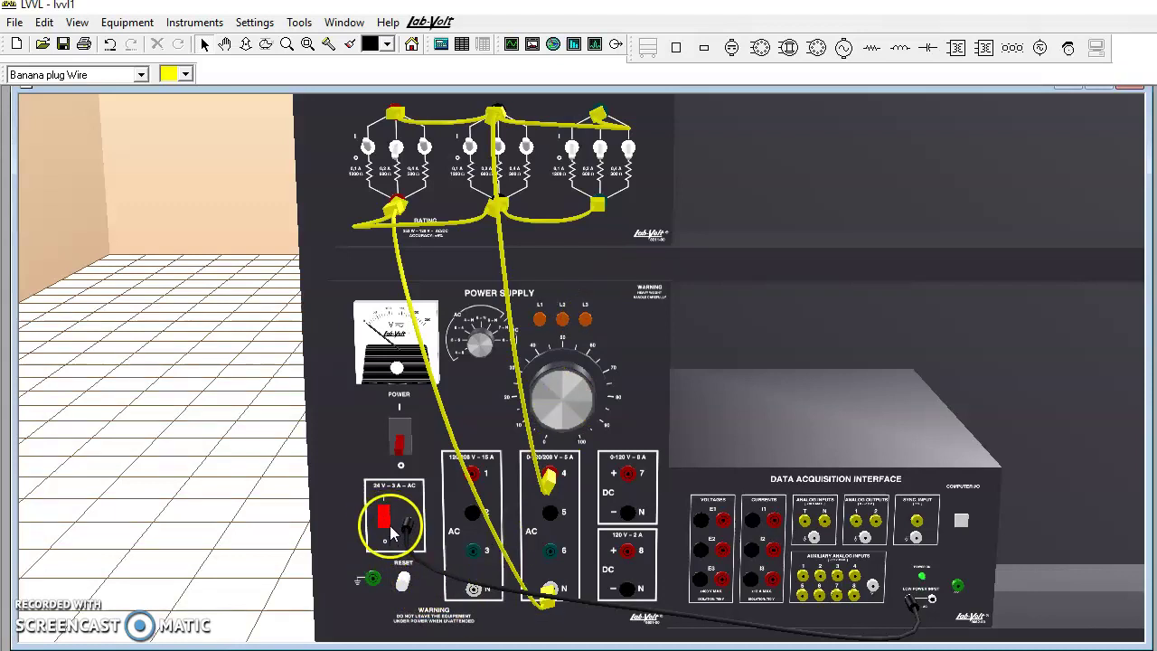
pyautogui.click(583, 578)
pyautogui.moveTo(583, 579); pyautogui.dragTo(534, 523)
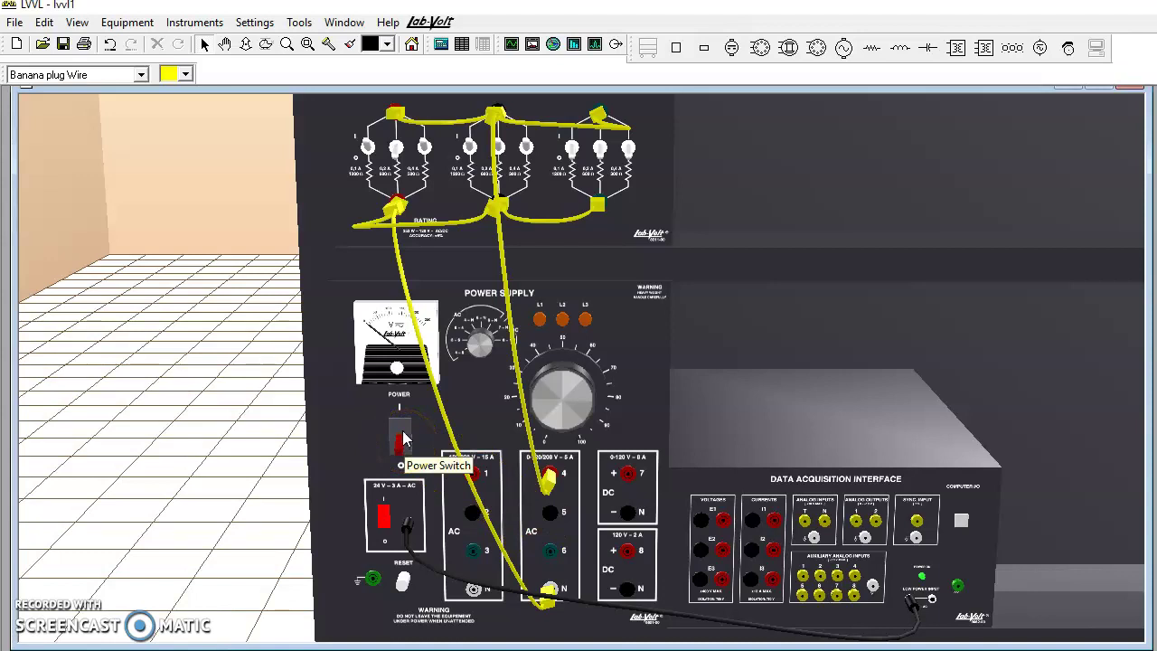
pyautogui.moveTo(403, 440); pyautogui.dragTo(617, 503)
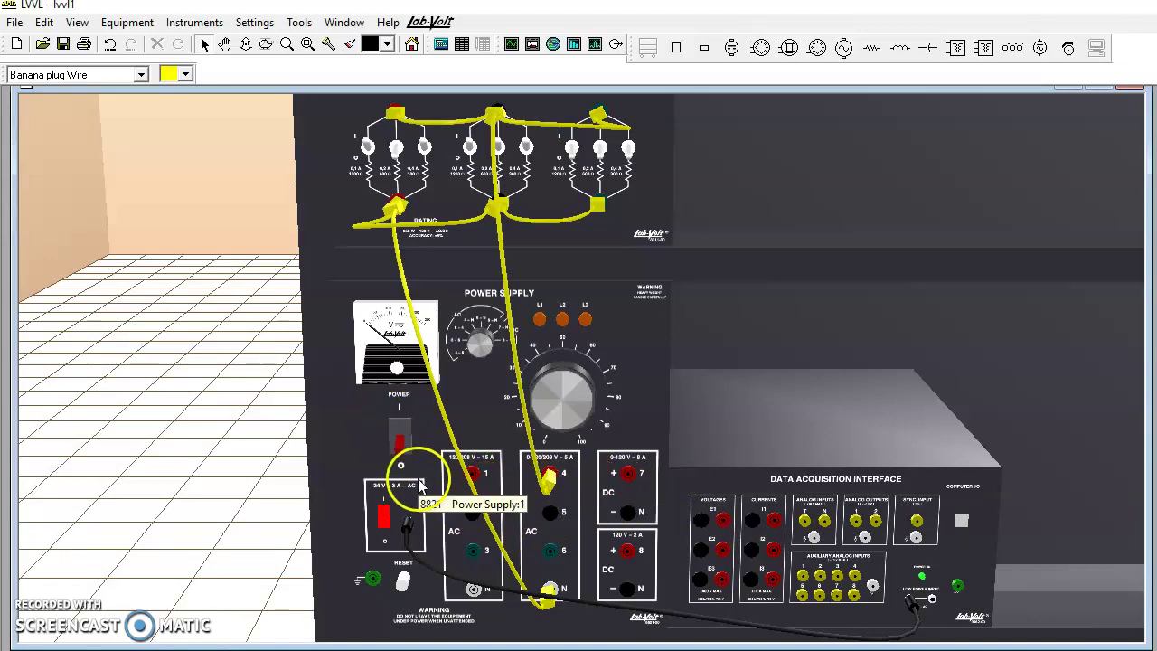
pyautogui.click(403, 432)
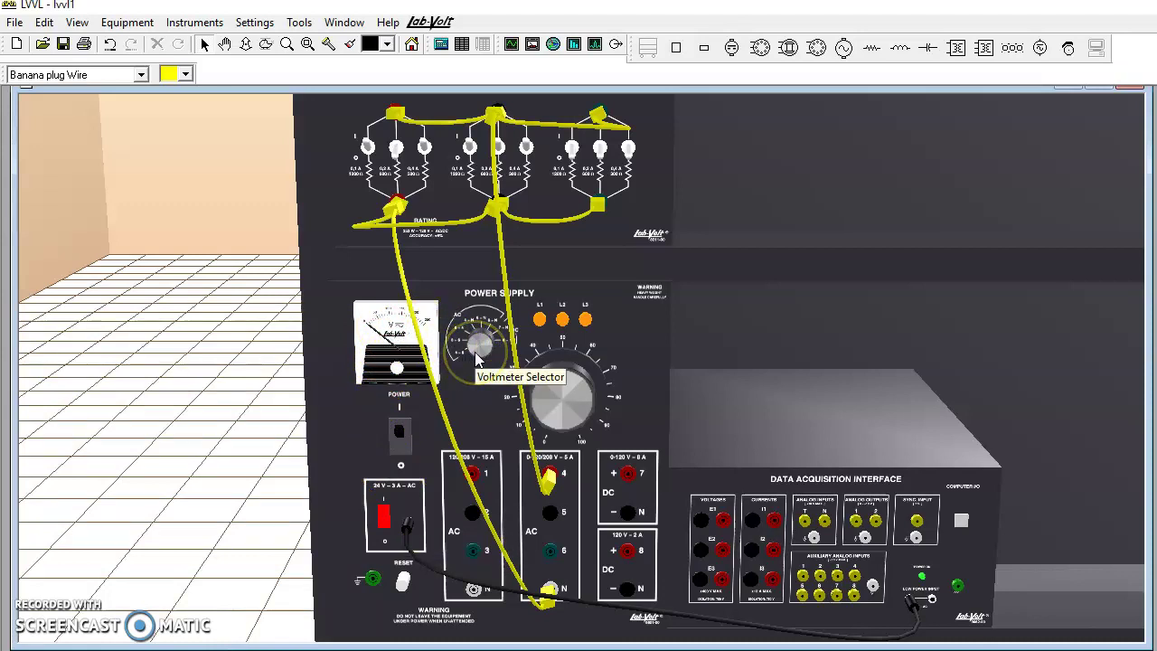
pyautogui.click(477, 352)
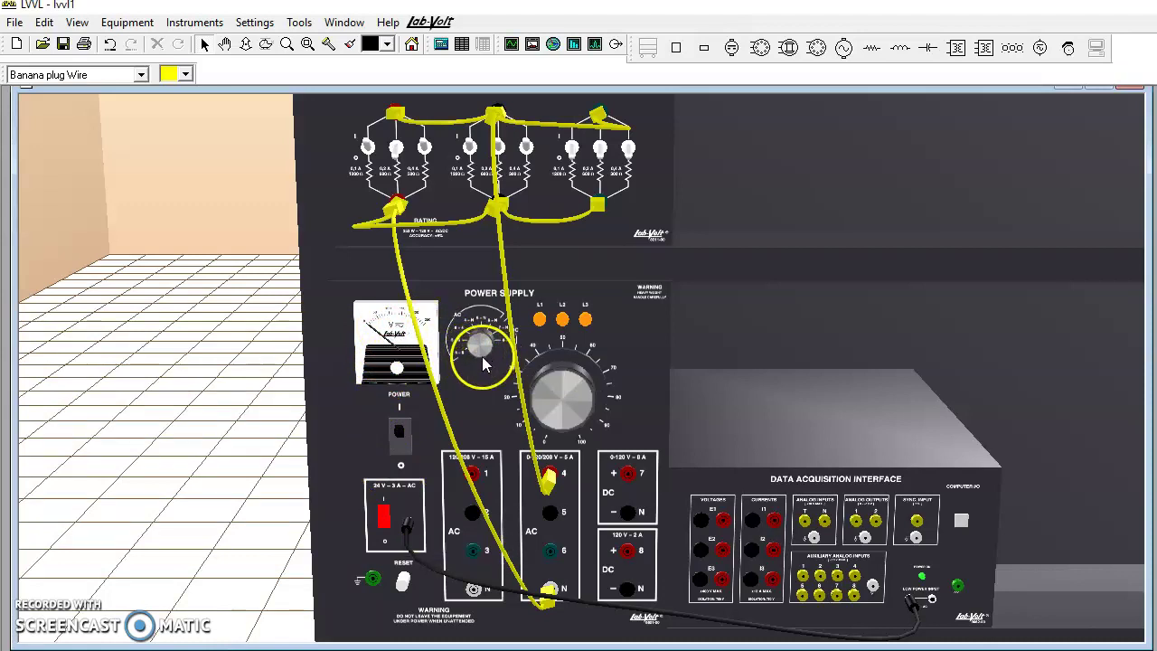
pyautogui.doubleClick(481, 357)
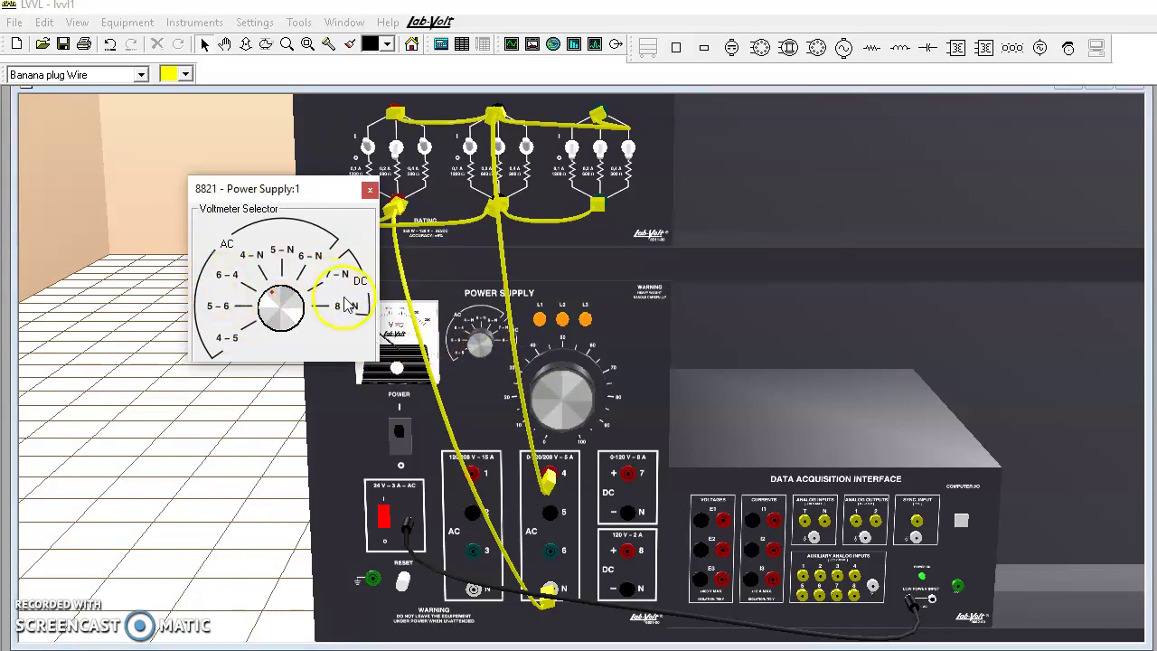
# Turn the Voltmeter Selector to 4–N and close its dial window.
pyautogui.click(211, 307)
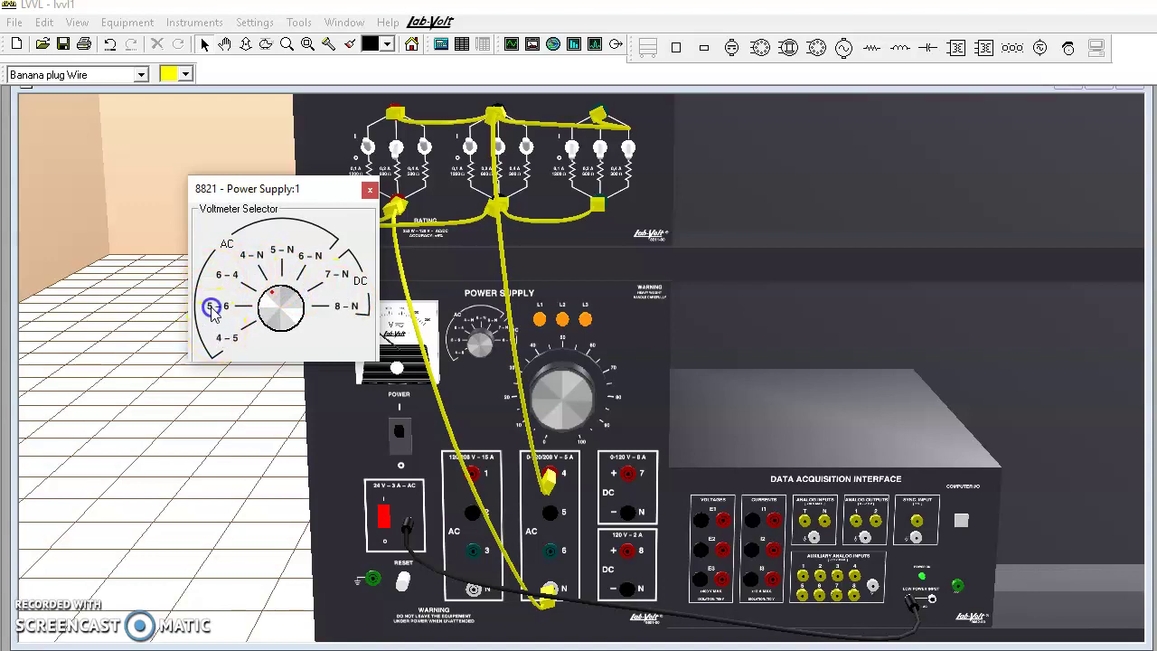
pyautogui.click(274, 296)
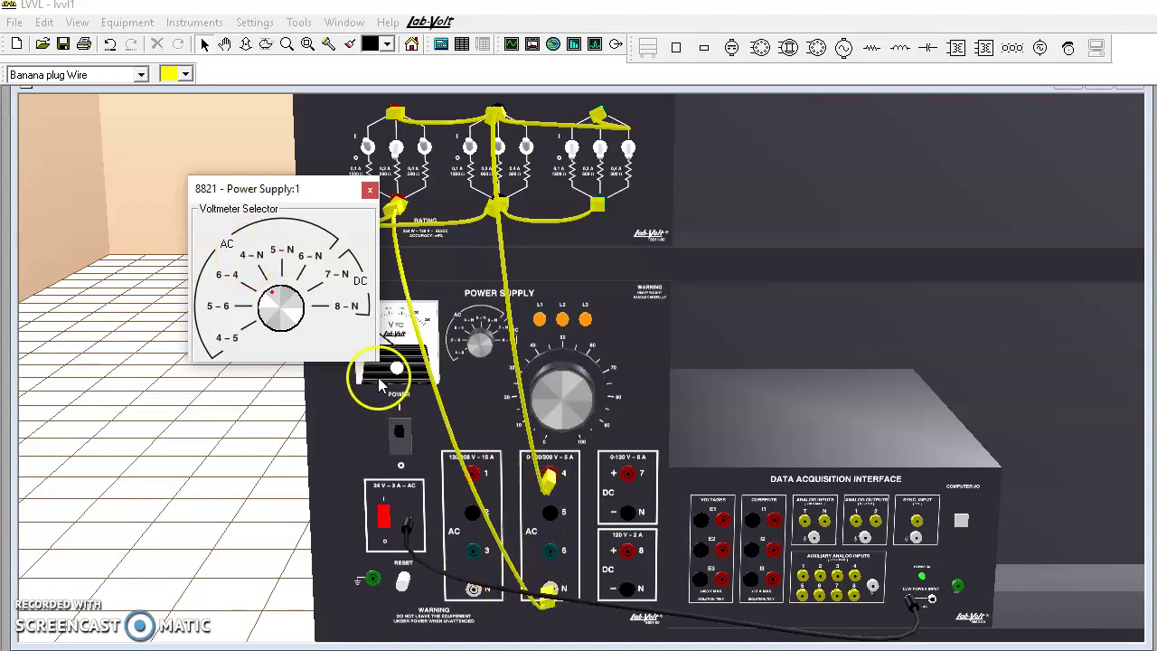
pyautogui.click(368, 189)
# Raise the power supply's voltage control to 75% and close the 8821 Voltage Control window.
pyautogui.click(579, 415)
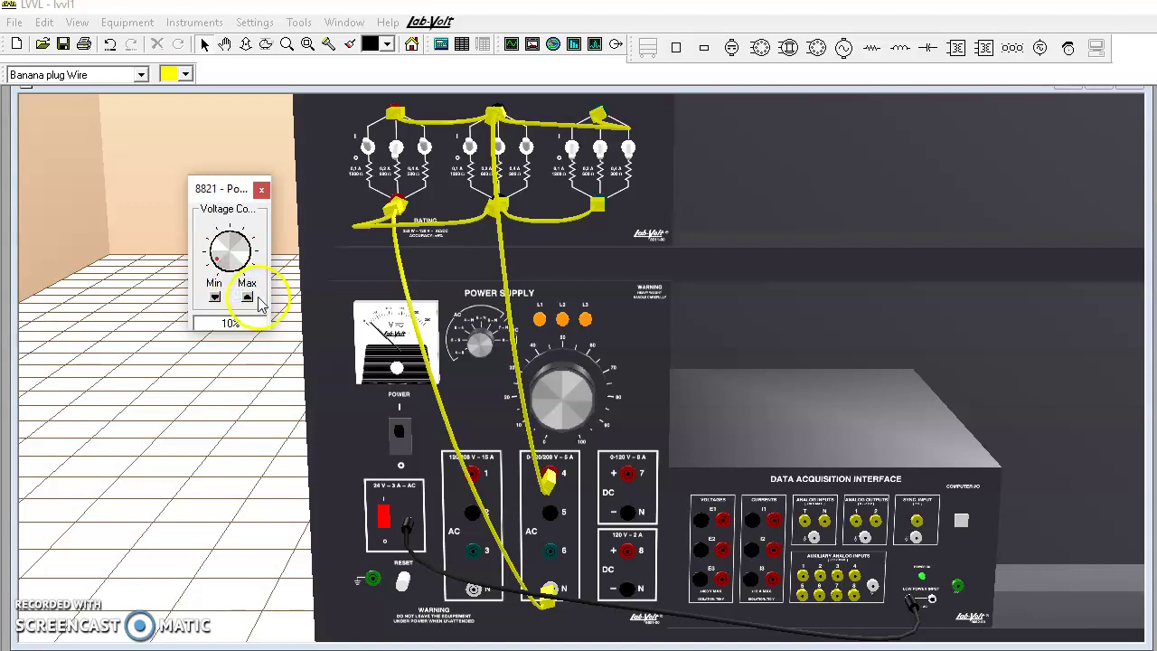
pyautogui.click(247, 299)
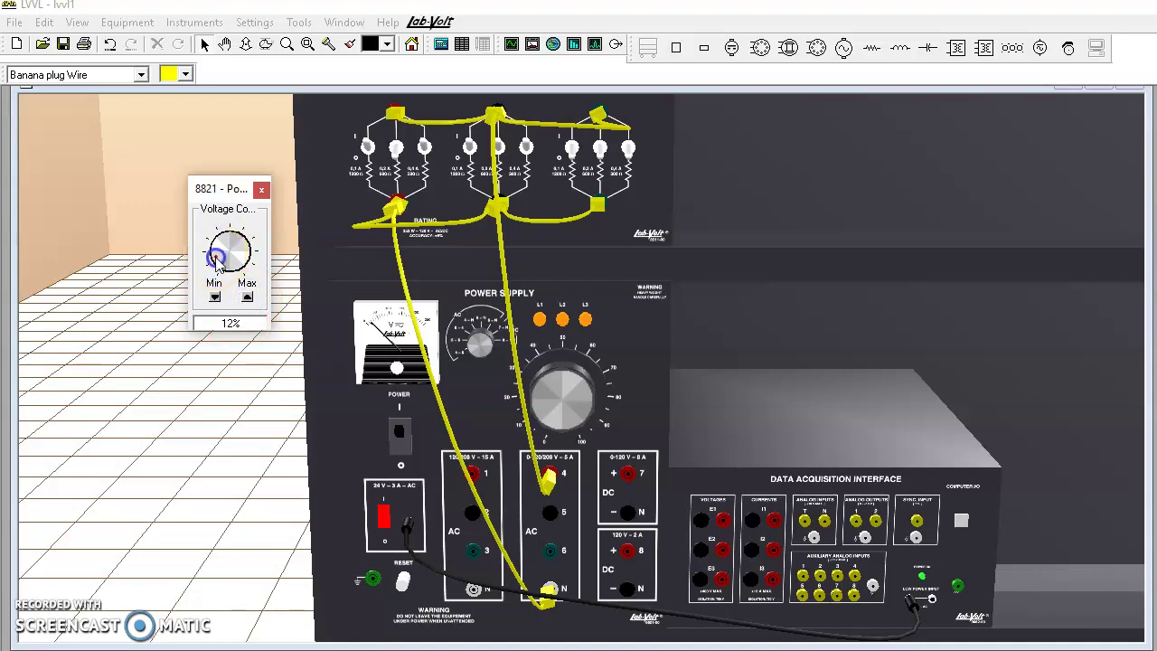
pyautogui.moveTo(213, 255); pyautogui.dragTo(231, 236)
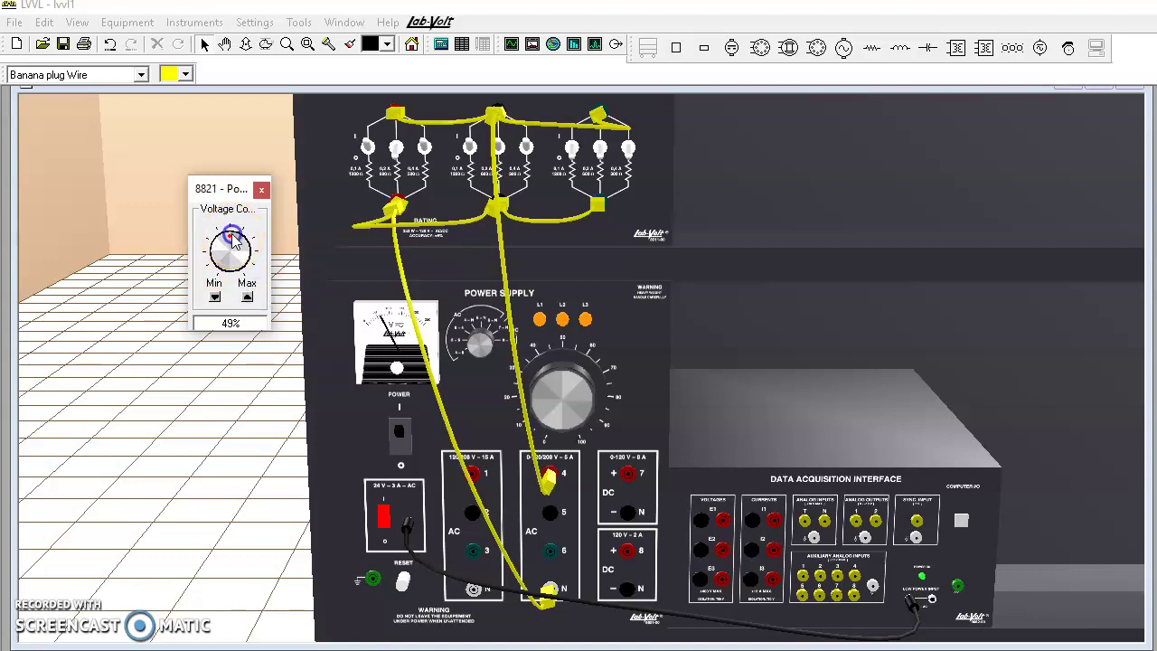
pyautogui.click(248, 299)
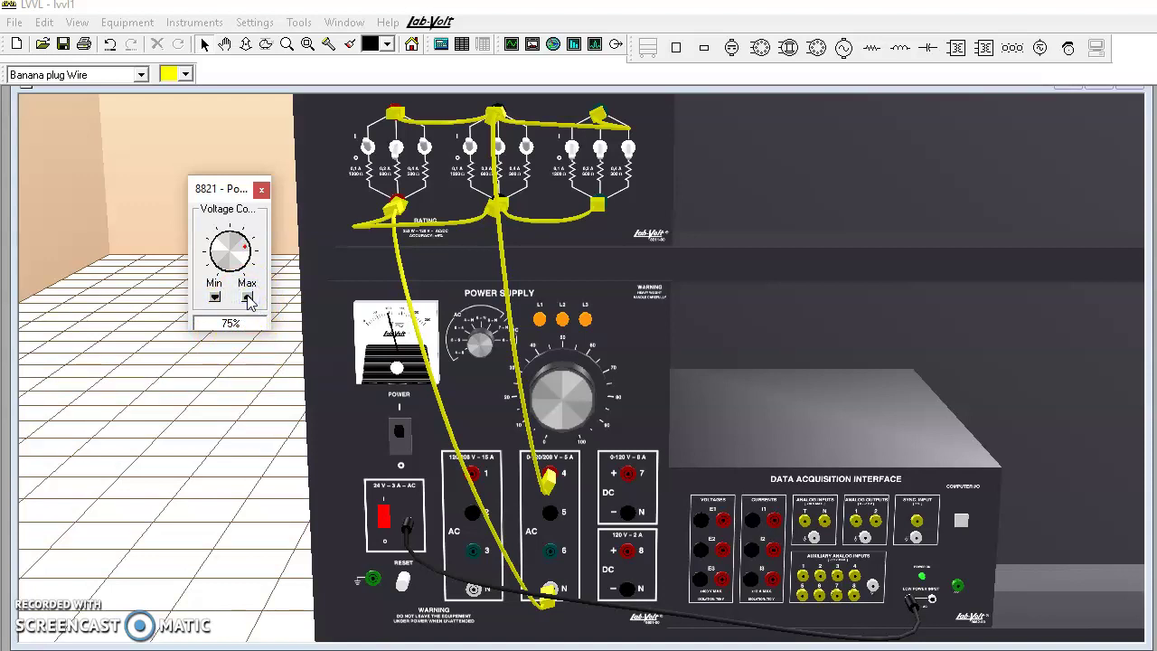
pyautogui.click(261, 189)
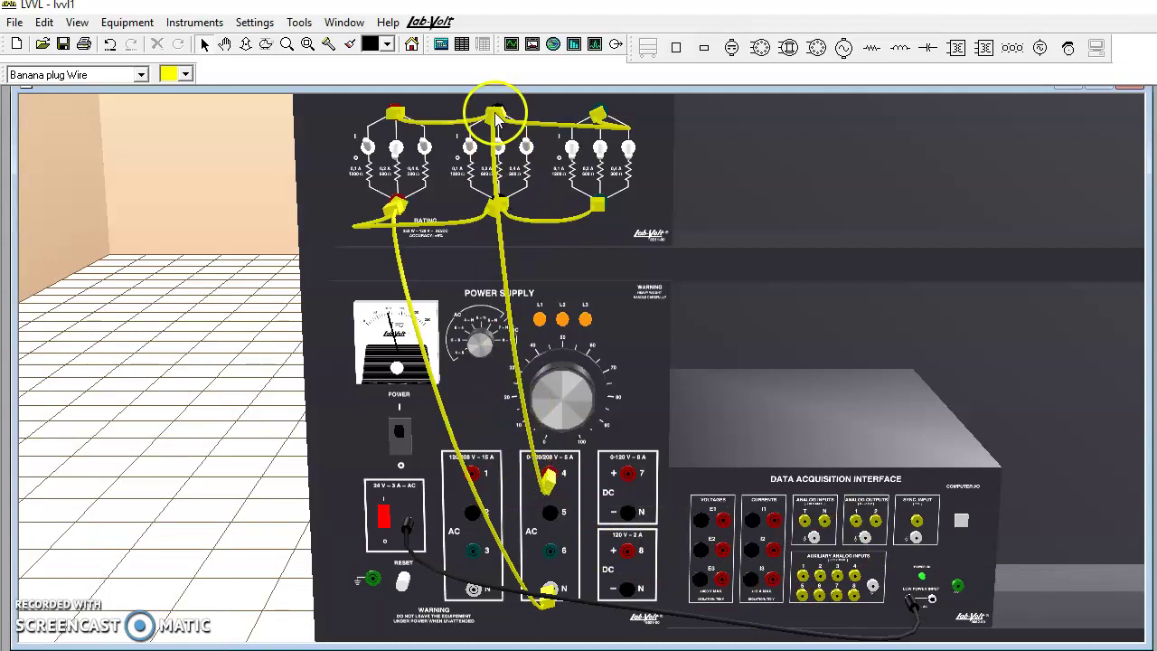
# Delete the wire from power supply terminal 4 and acknowledge the safety warning.
pyautogui.rightClick(499, 244)
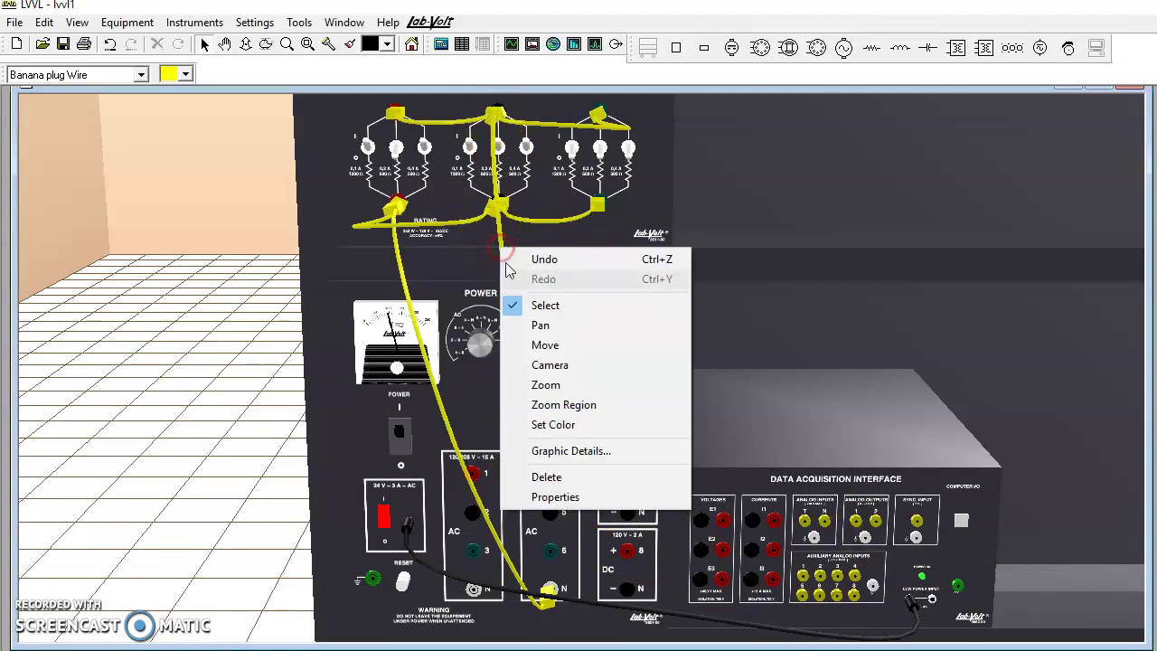
pyautogui.click(553, 477)
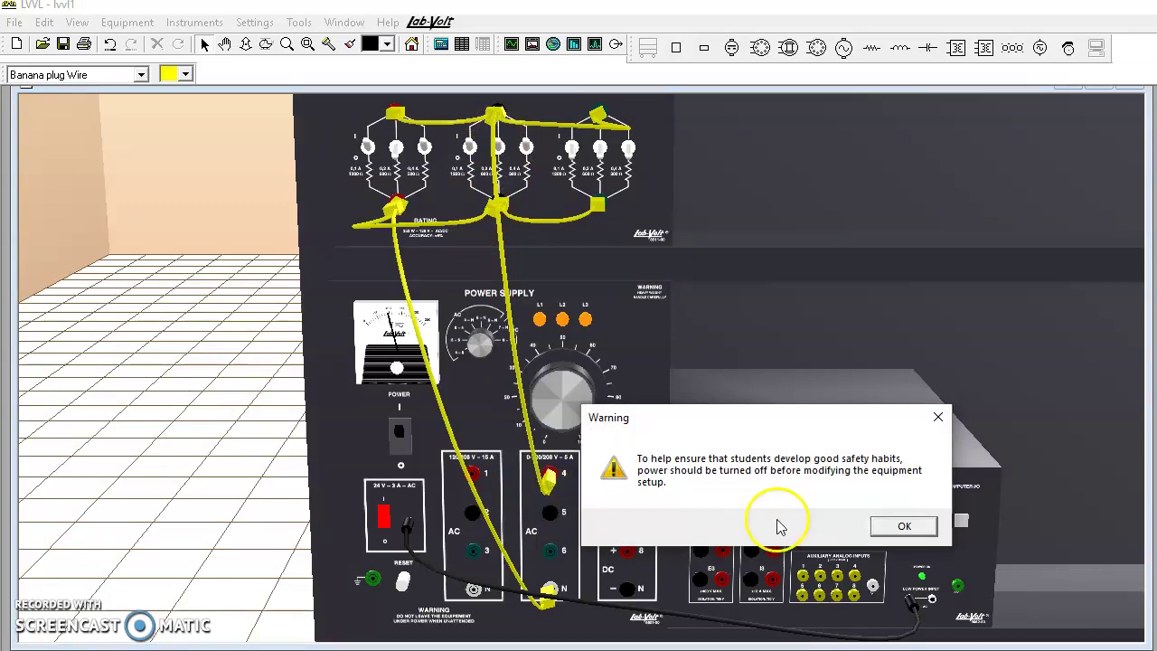
pyautogui.click(902, 528)
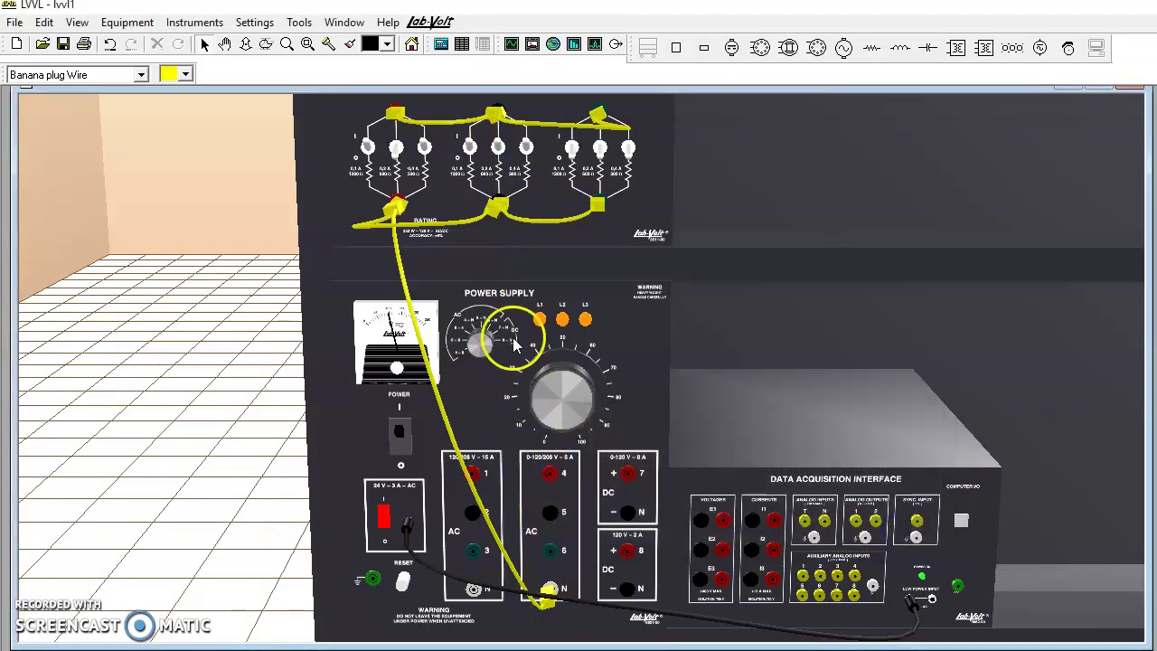
# Wire terminal 4 to the DAI I1 input, then I1's other jack to the load's top terminal.
pyautogui.click(549, 474)
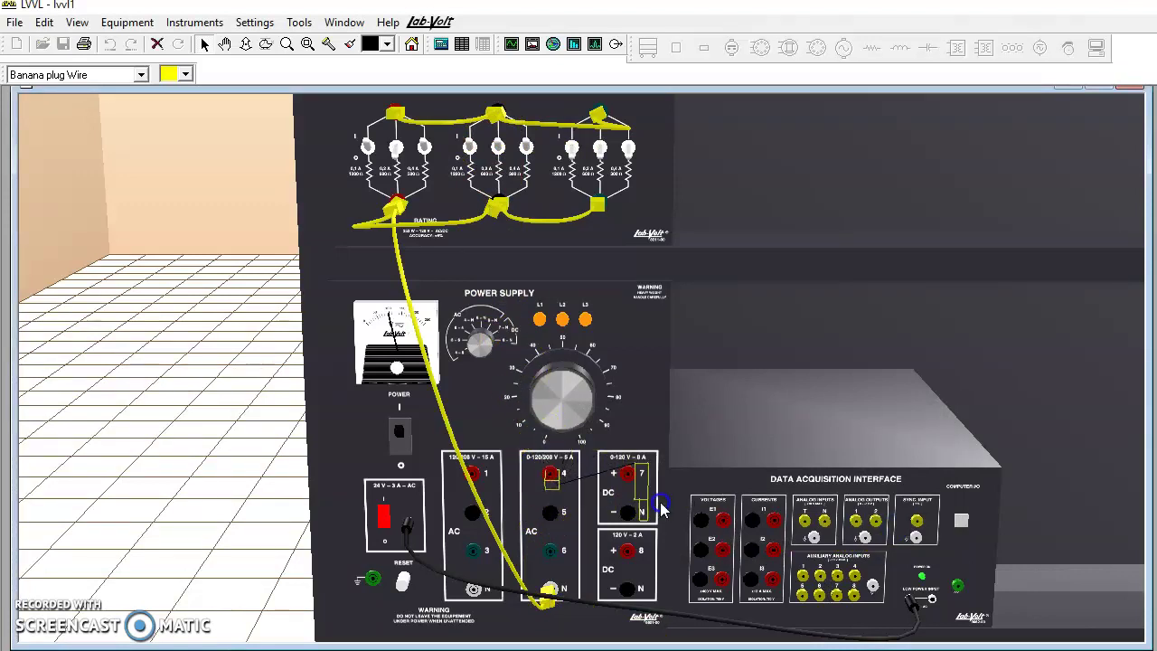
pyautogui.click(771, 525)
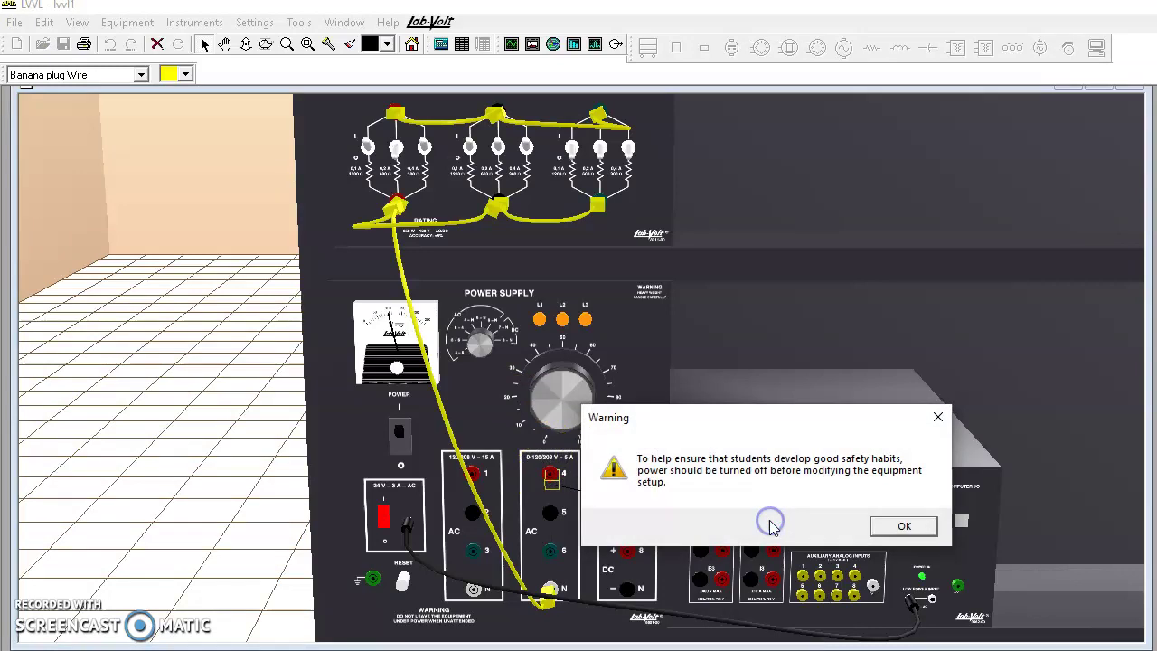
pyautogui.click(896, 525)
pyautogui.click(750, 597)
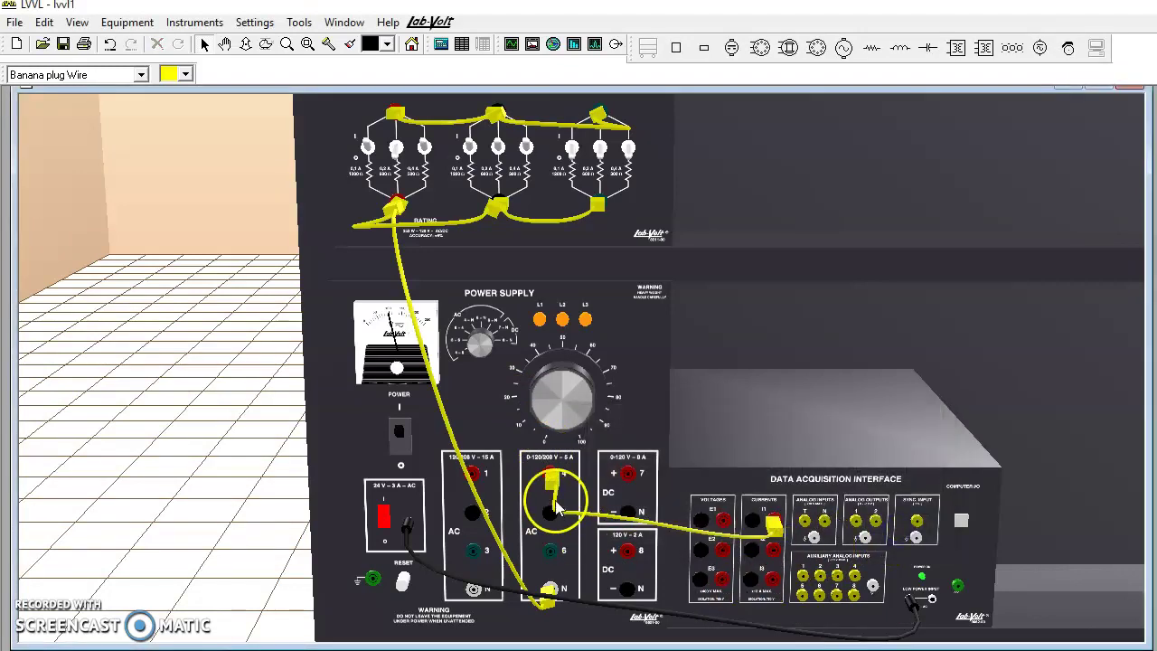
pyautogui.click(752, 526)
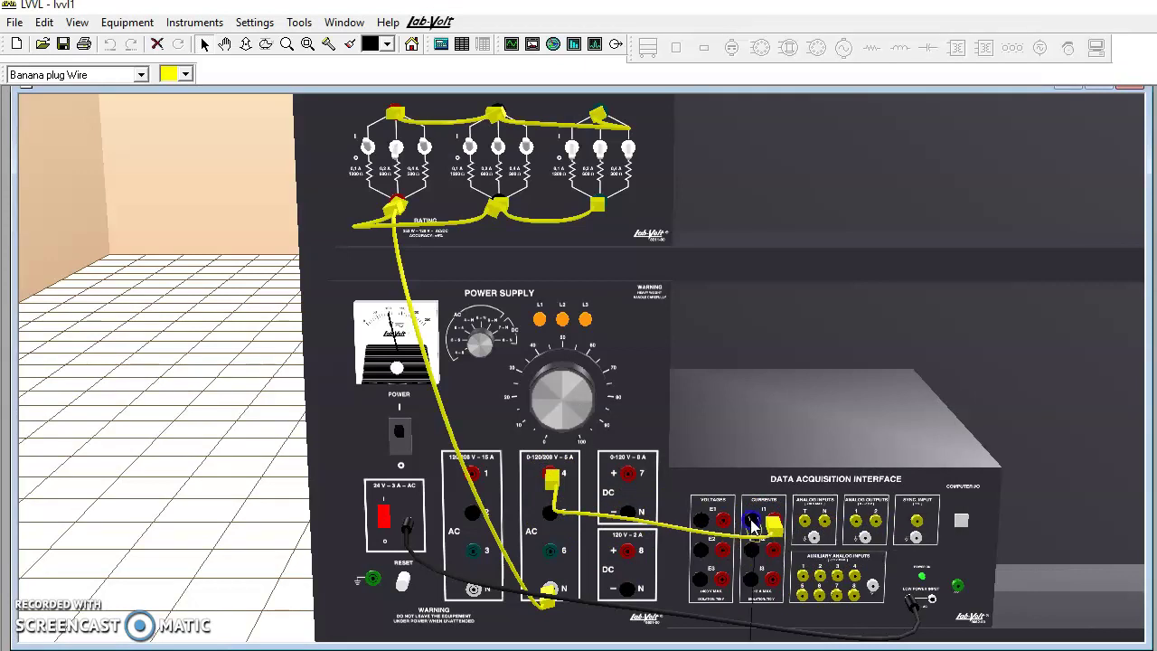
pyautogui.moveTo(752, 526); pyautogui.dragTo(488, 119)
pyautogui.scroll(3, 521, 124)
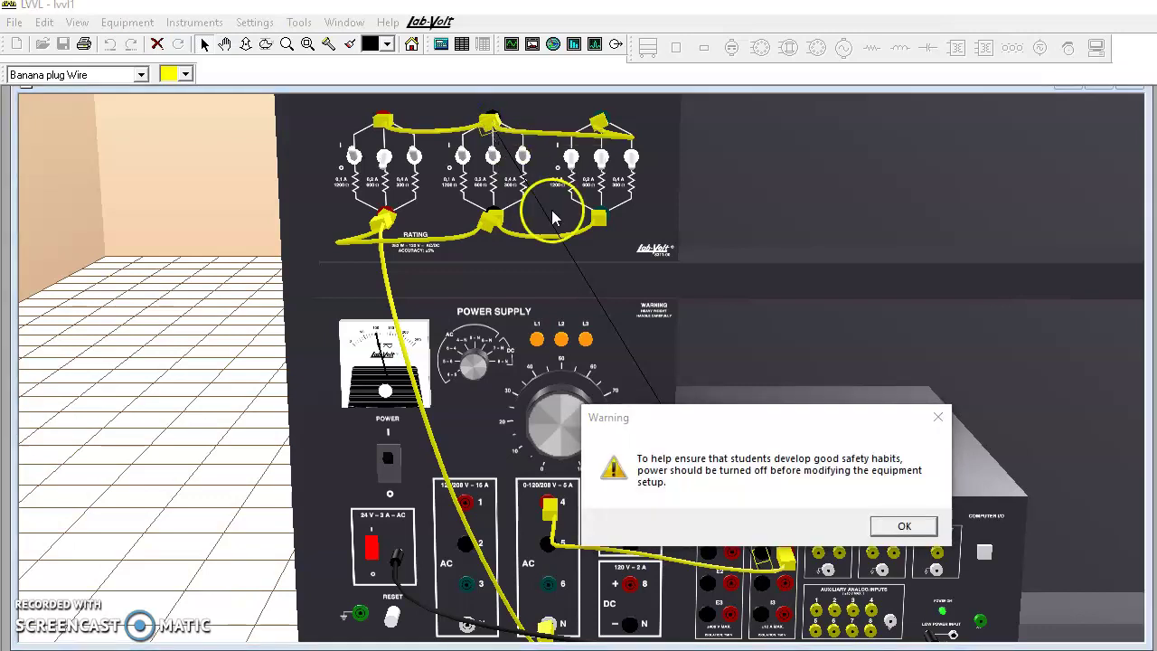
# Acknowledge the safety warning and toggle the power supply switch.
pyautogui.click(880, 528)
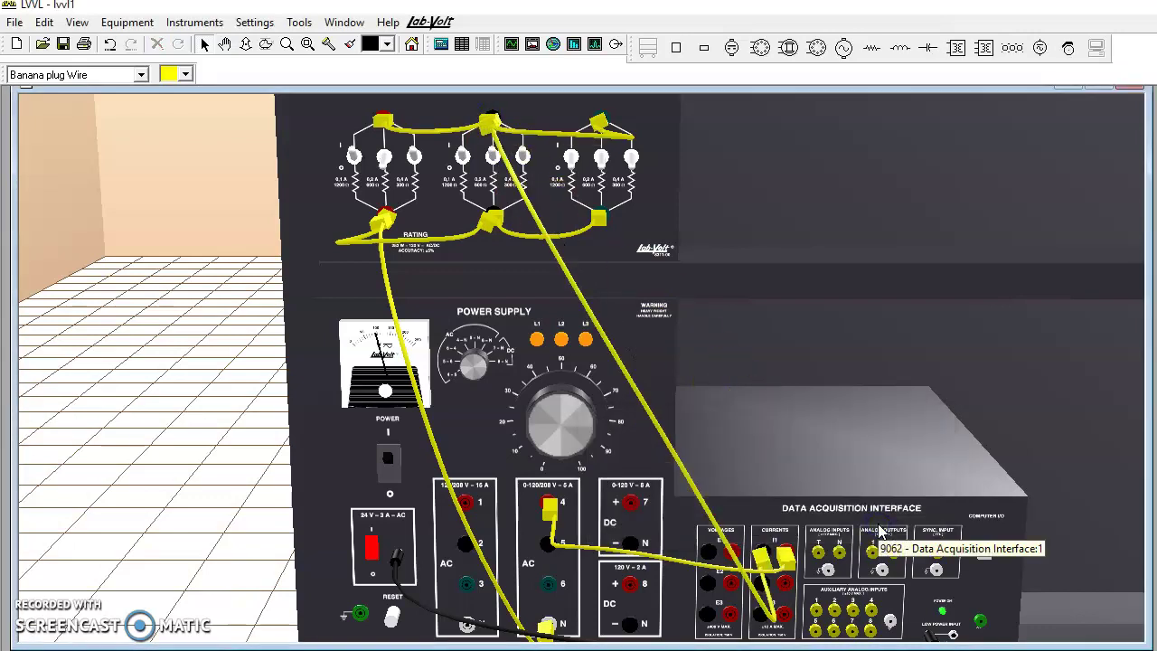
pyautogui.click(1132, 549)
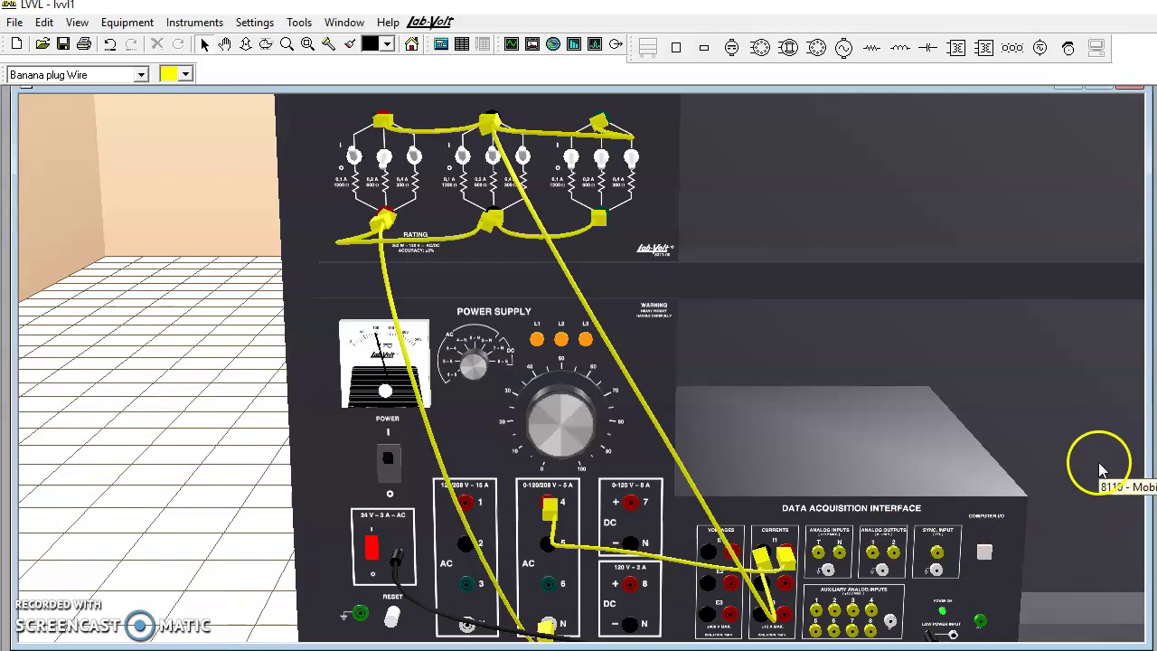
pyautogui.scroll(-3, 1098, 461)
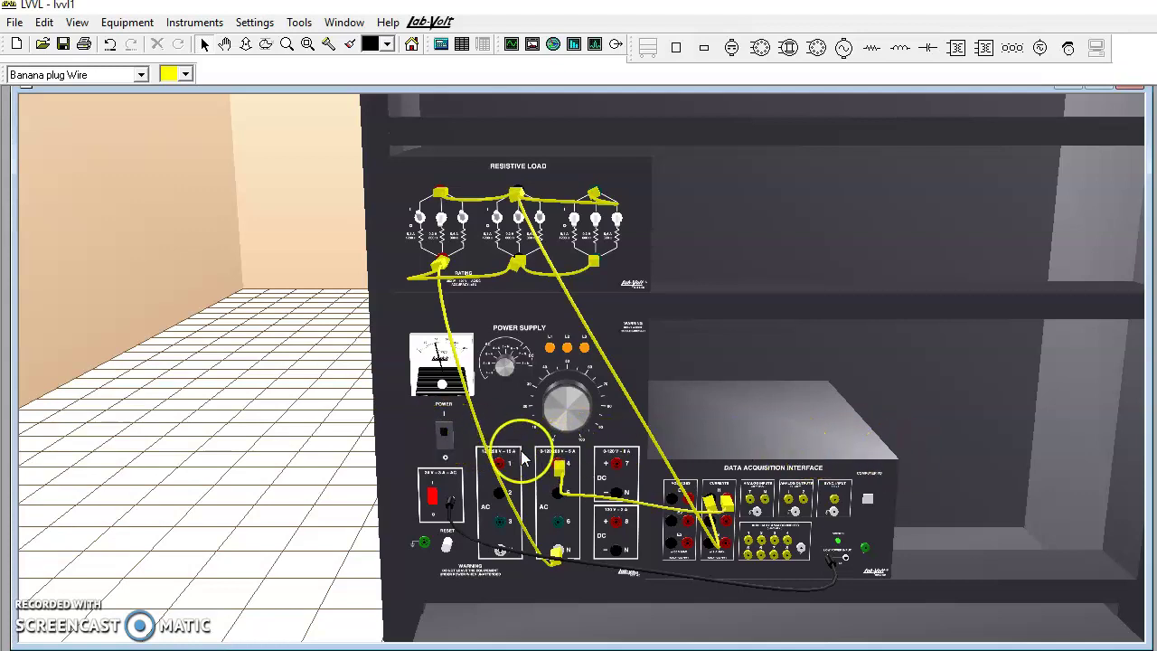
pyautogui.click(443, 443)
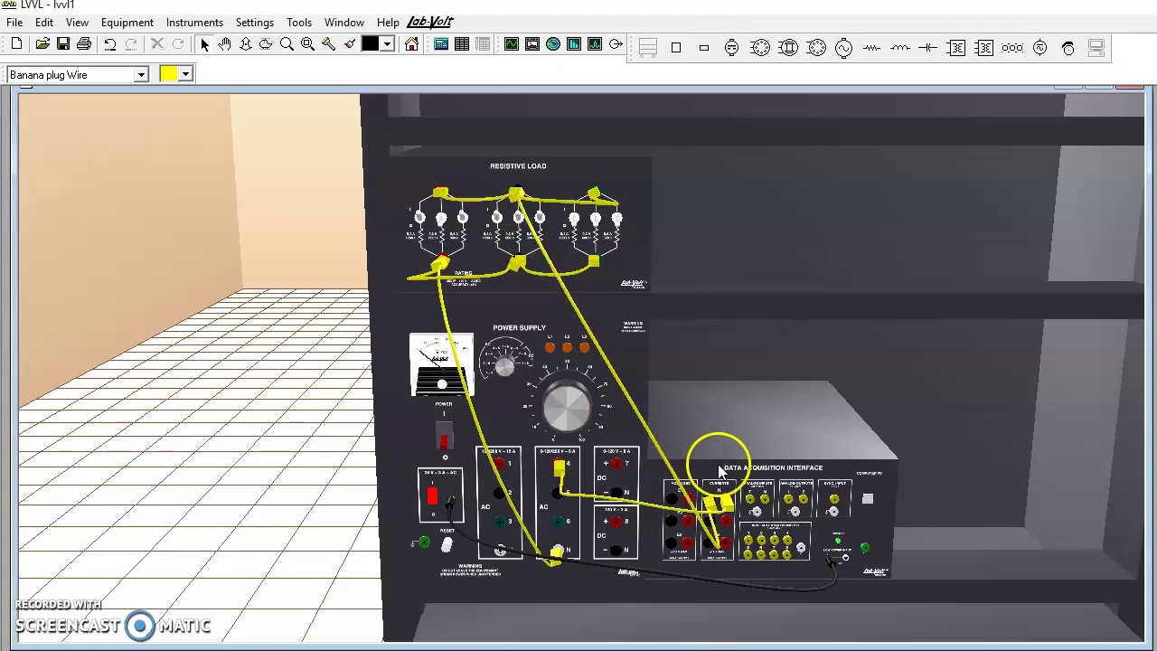
# Connect both DAI E1 voltage jacks across the Resistive Load terminals with banana plug leads.
pyautogui.scroll(2, 752, 486)
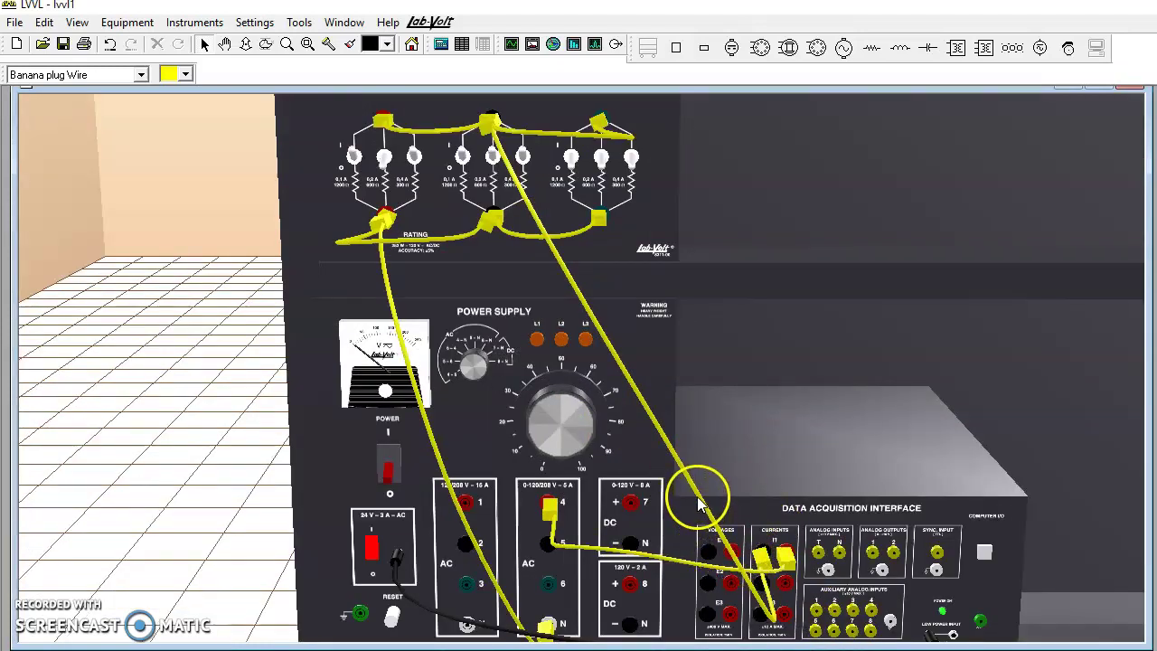
pyautogui.moveTo(699, 503); pyautogui.dragTo(826, 416)
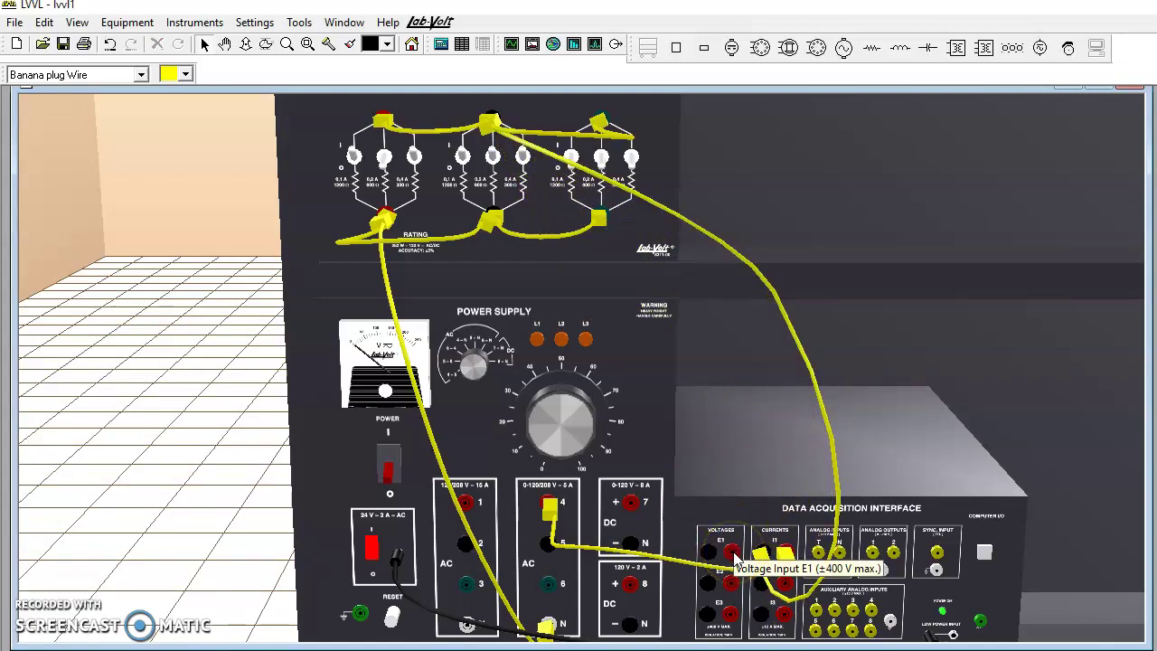
pyautogui.moveTo(732, 553); pyautogui.dragTo(383, 120)
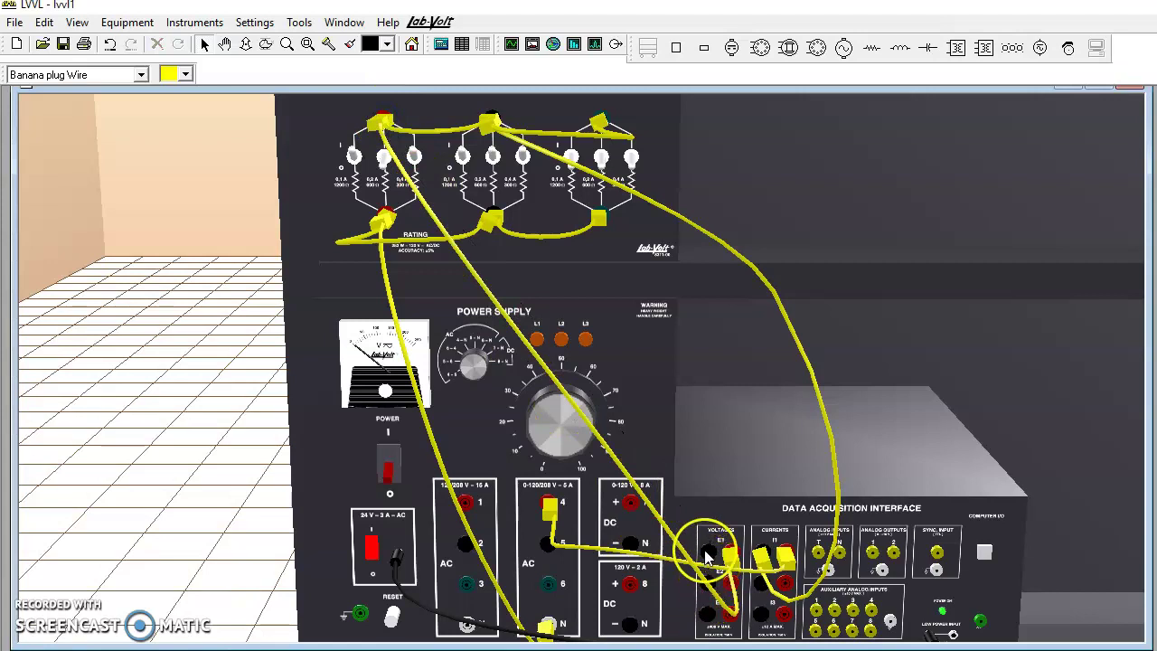
pyautogui.moveTo(707, 556); pyautogui.dragTo(495, 223)
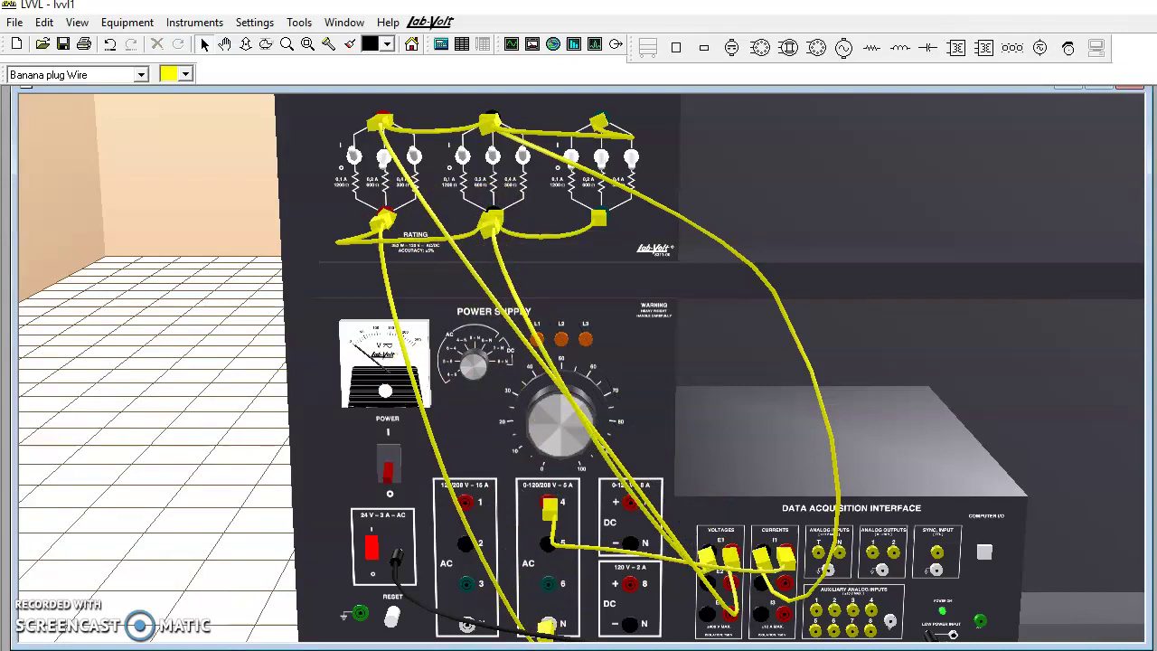
pyautogui.scroll(-3, 574, 560)
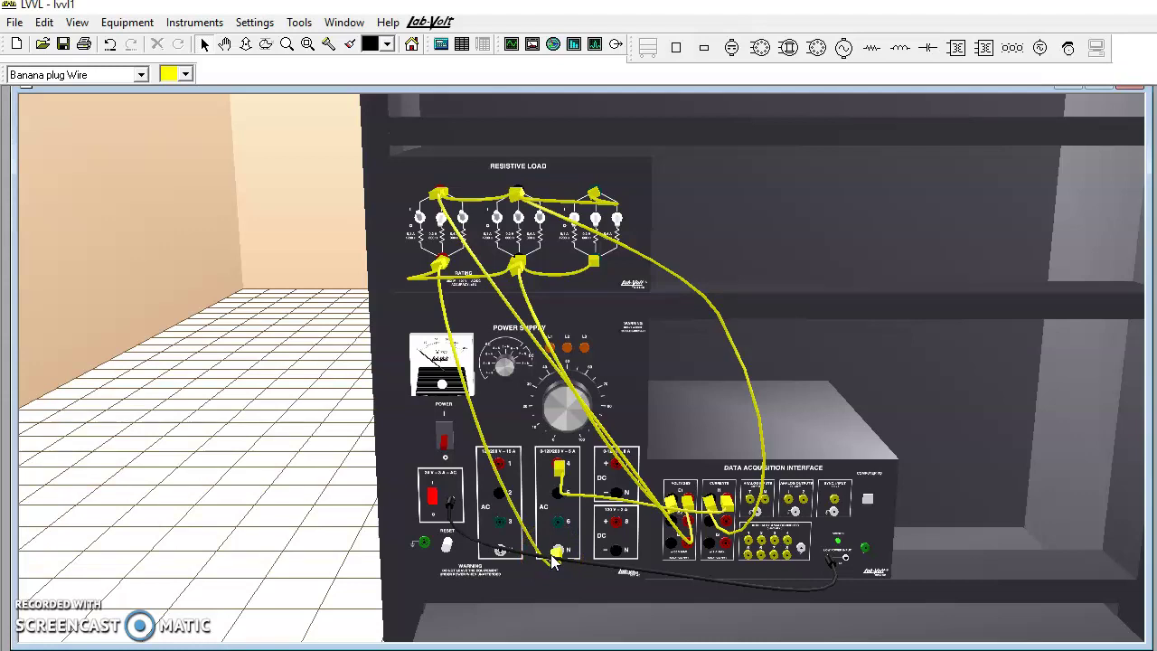
# Toggle the power switch, open the Electromechanical Metering instrument, and enable Continuous Refresh.
pyautogui.click(443, 432)
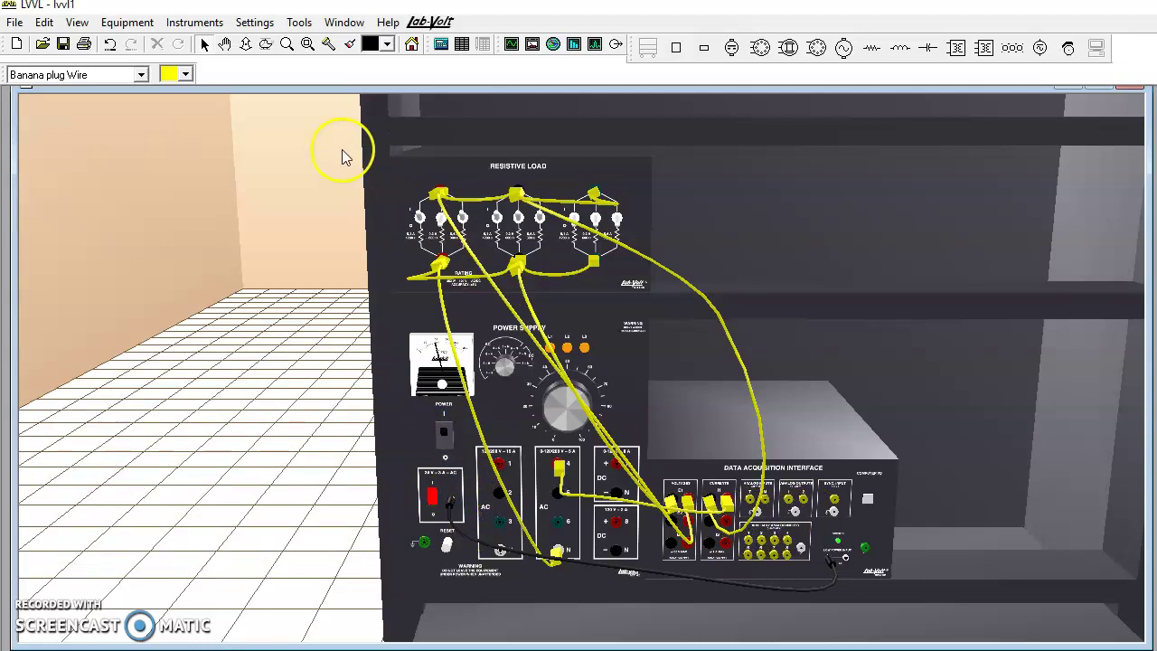
pyautogui.click(212, 26)
pyautogui.moveTo(239, 45)
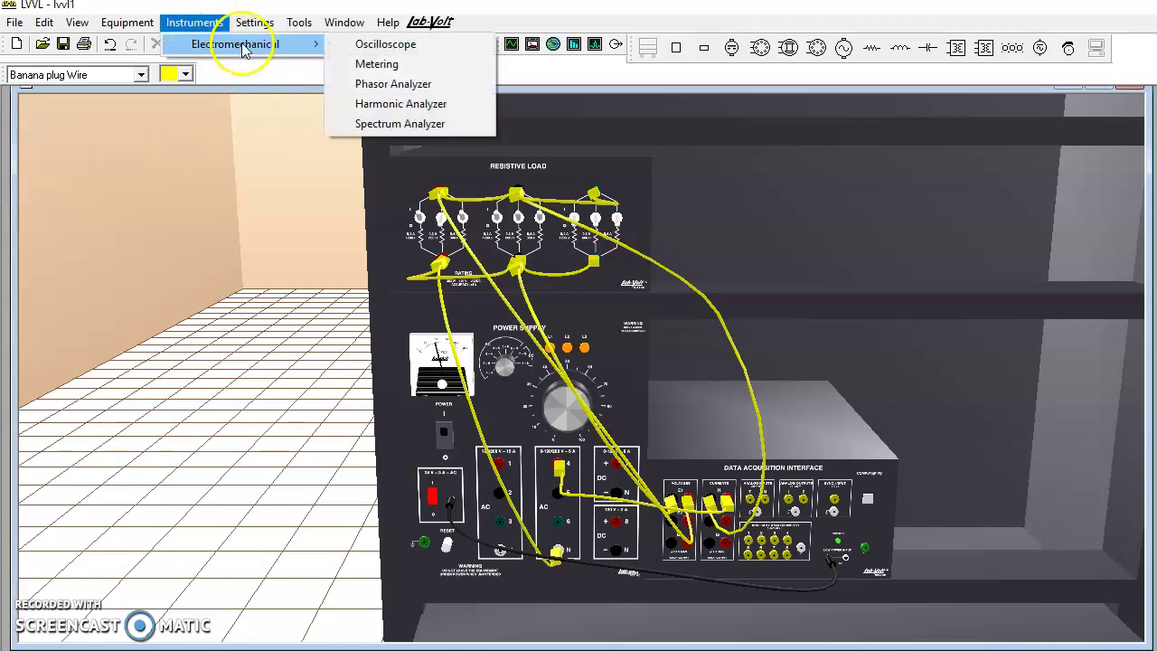
pyautogui.click(362, 65)
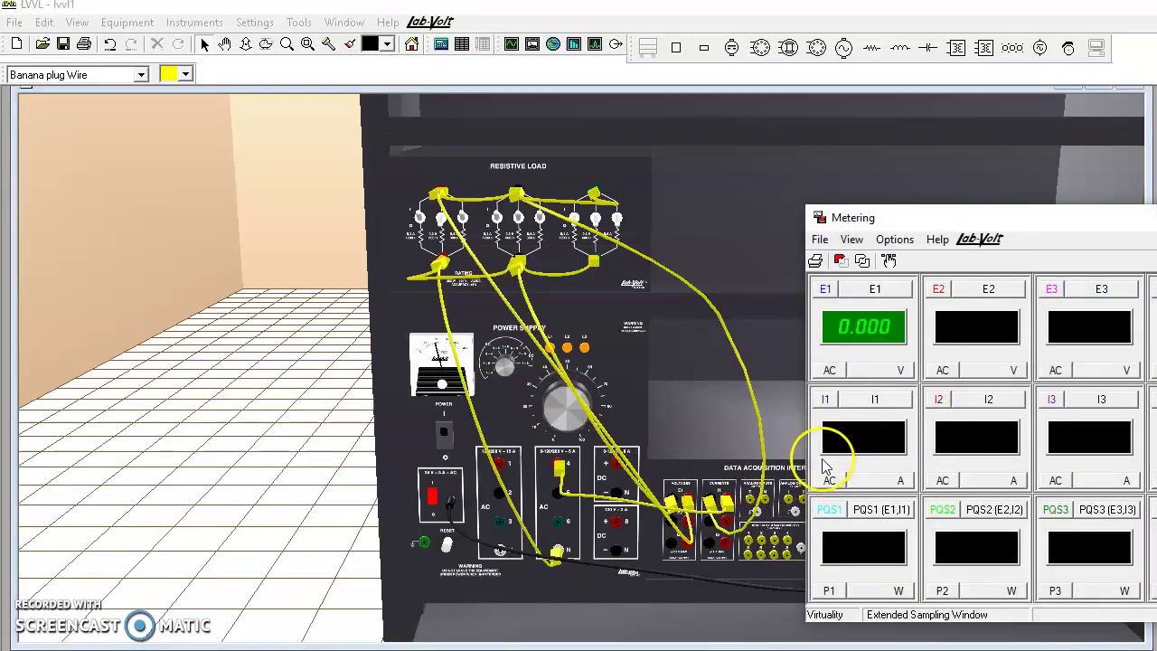
pyautogui.click(852, 238)
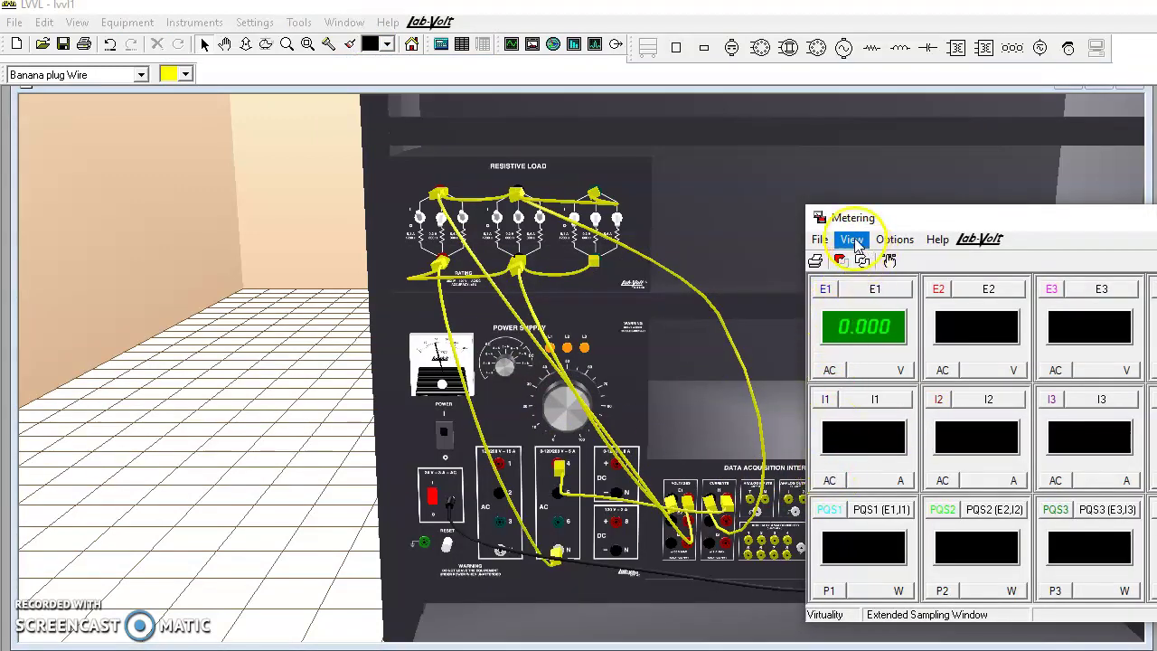
pyautogui.click(879, 327)
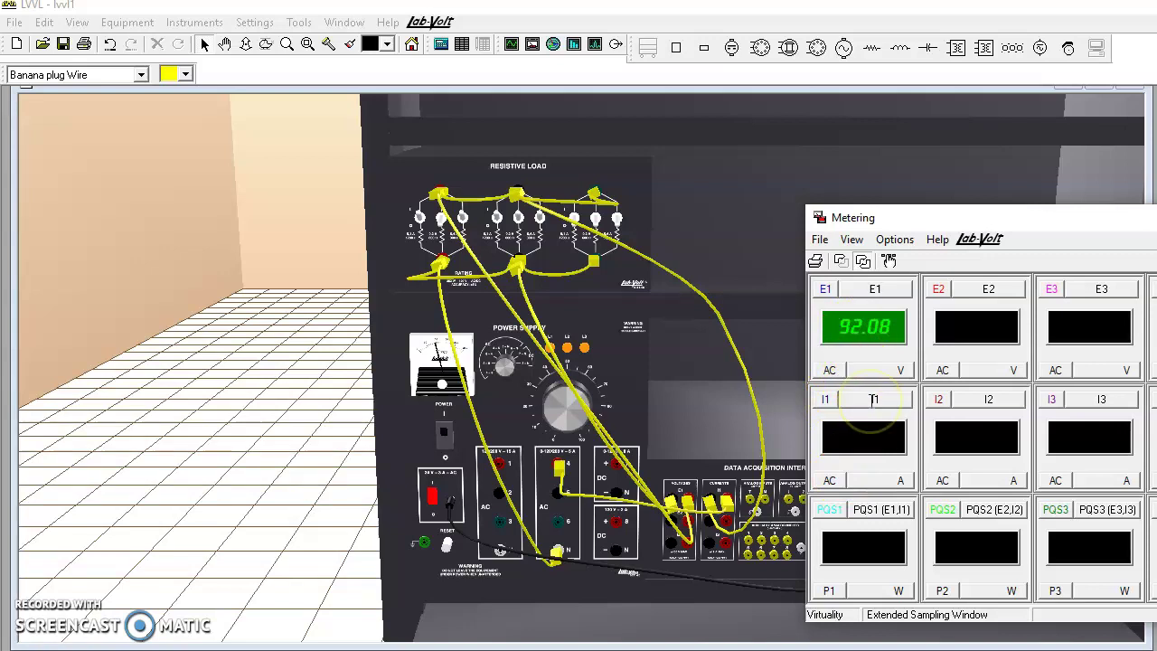
# Switch the I1 meter's display mode until it shows a digital 0.921 A reading.
pyautogui.click(871, 427)
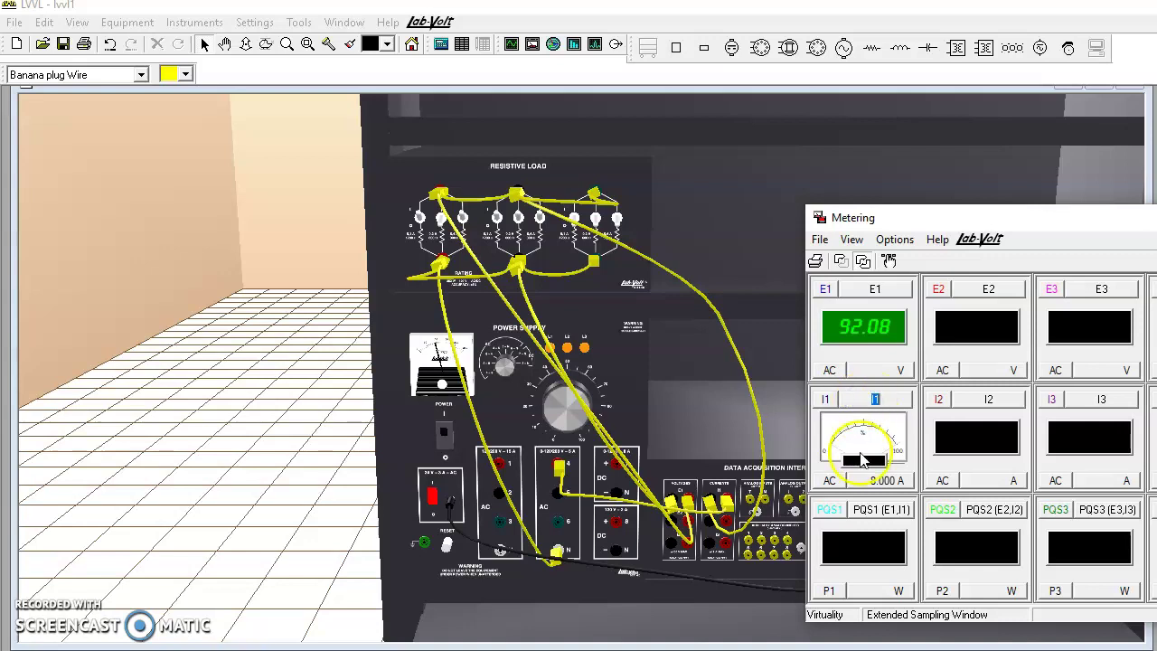
pyautogui.click(861, 460)
pyautogui.click(826, 404)
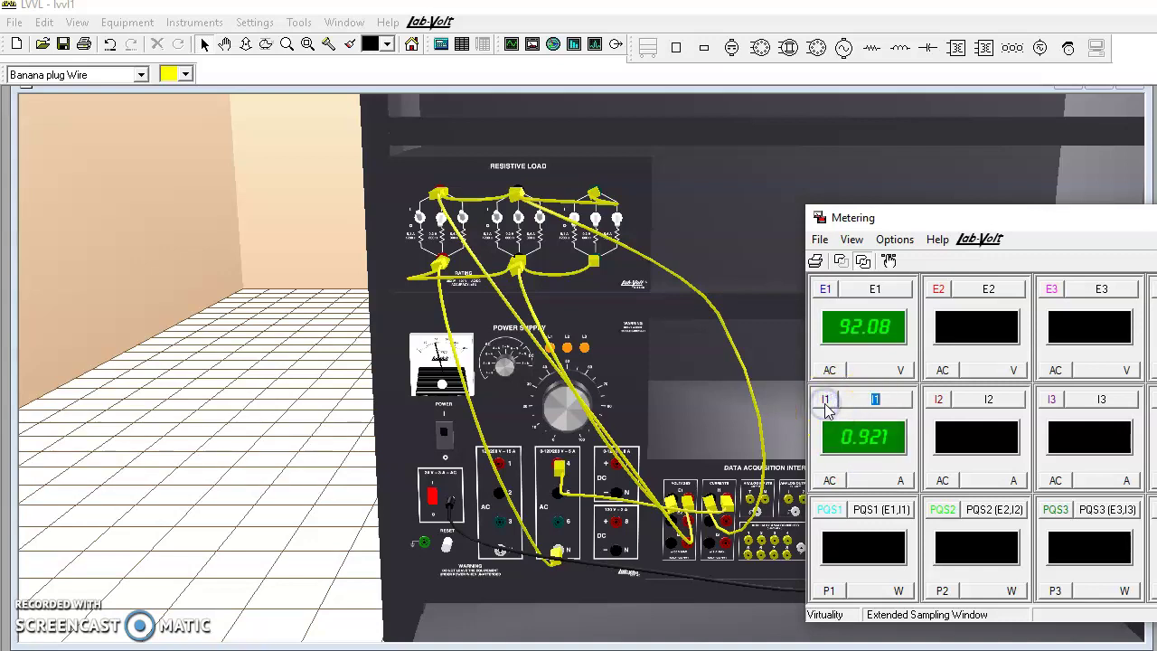
pyautogui.click(856, 472)
pyautogui.click(825, 399)
pyautogui.click(844, 444)
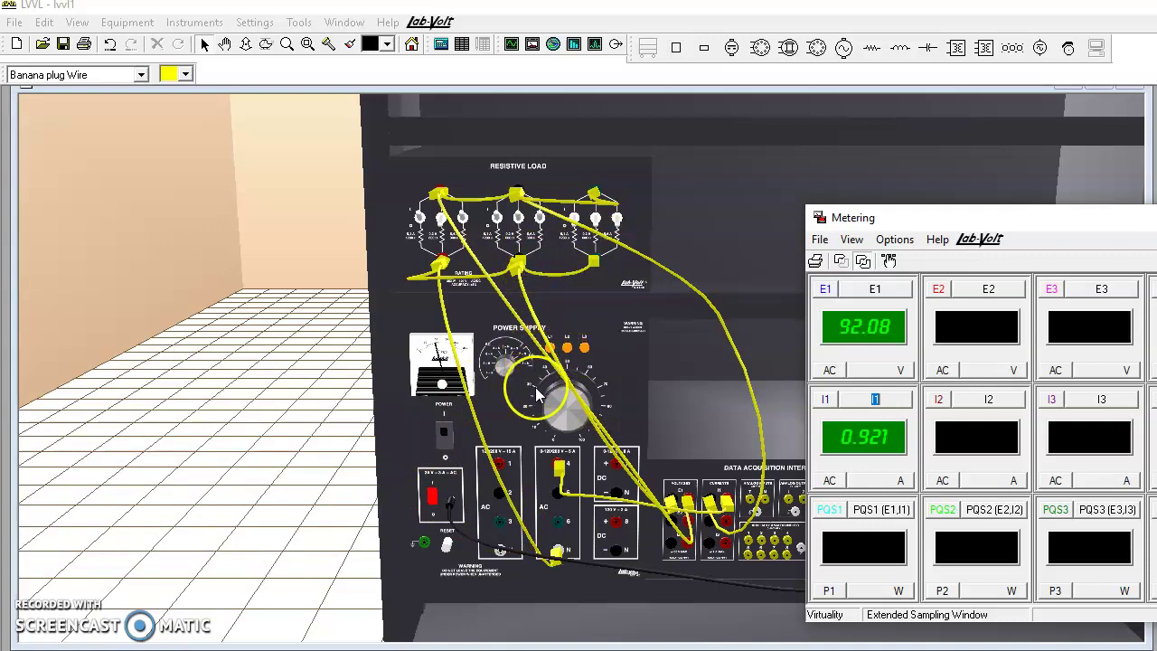
# Raise the supply voltage control to 100% and close its window, giving 123.2 V and 1.232 A.
pyautogui.click(566, 403)
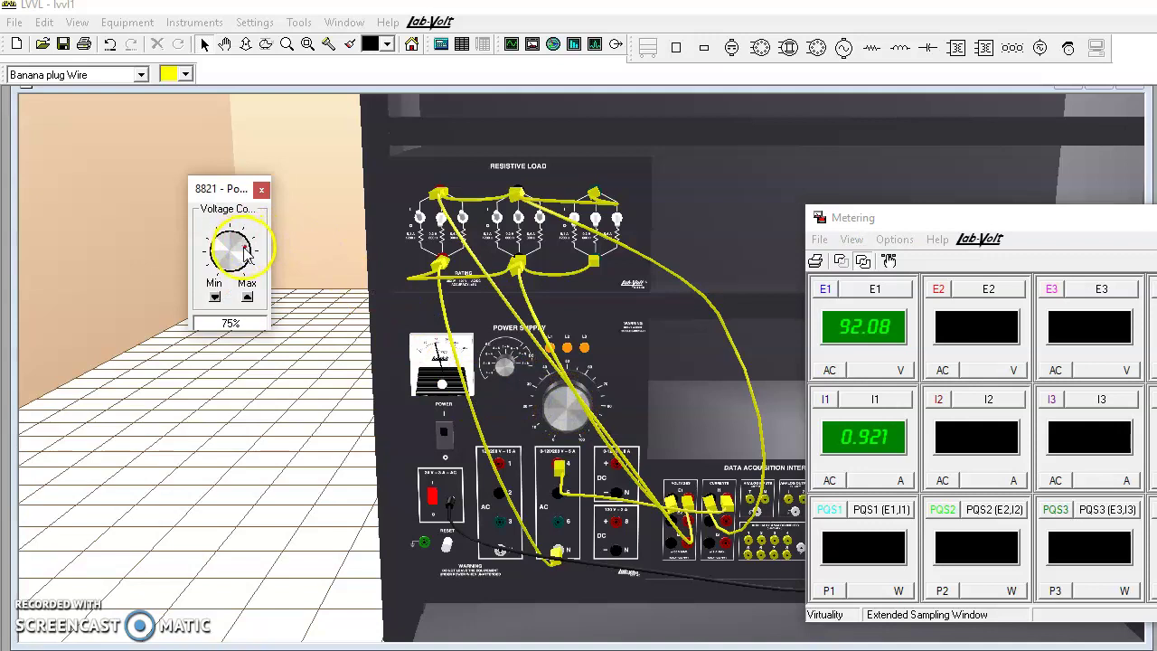
pyautogui.moveTo(246, 254); pyautogui.dragTo(222, 285)
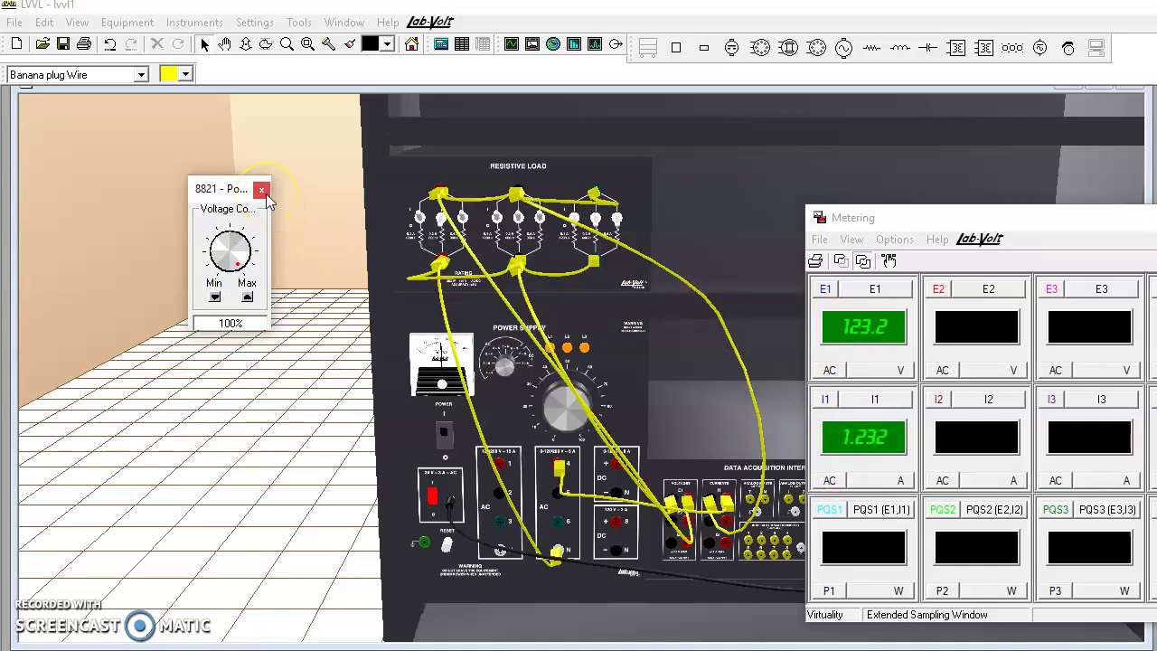
pyautogui.click(262, 191)
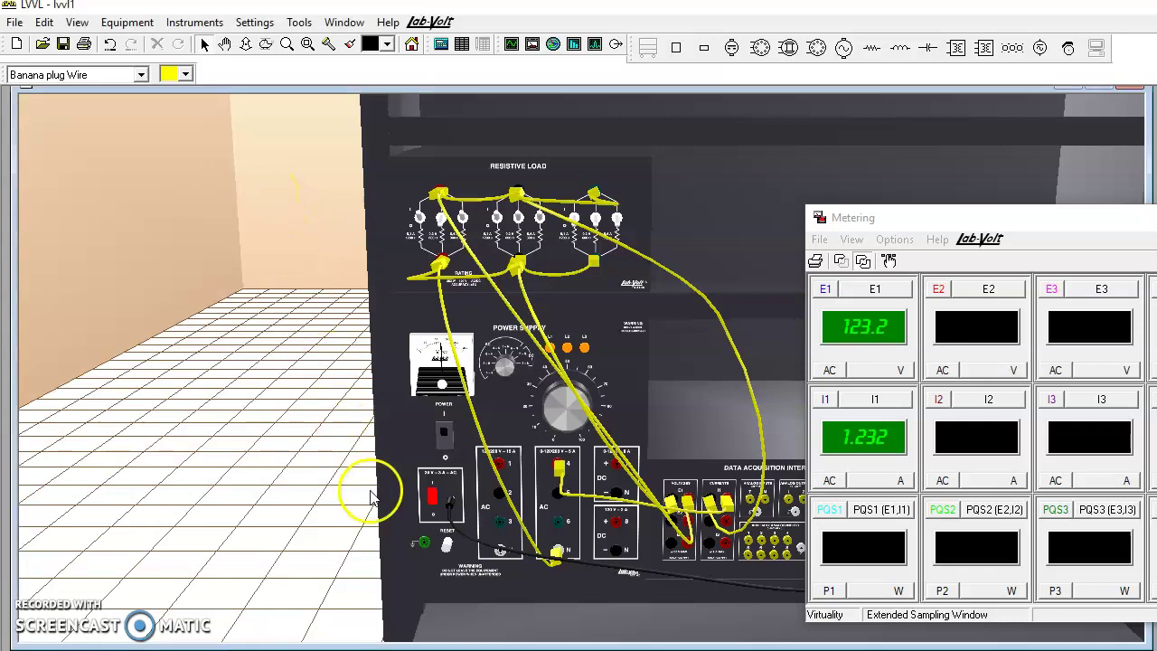